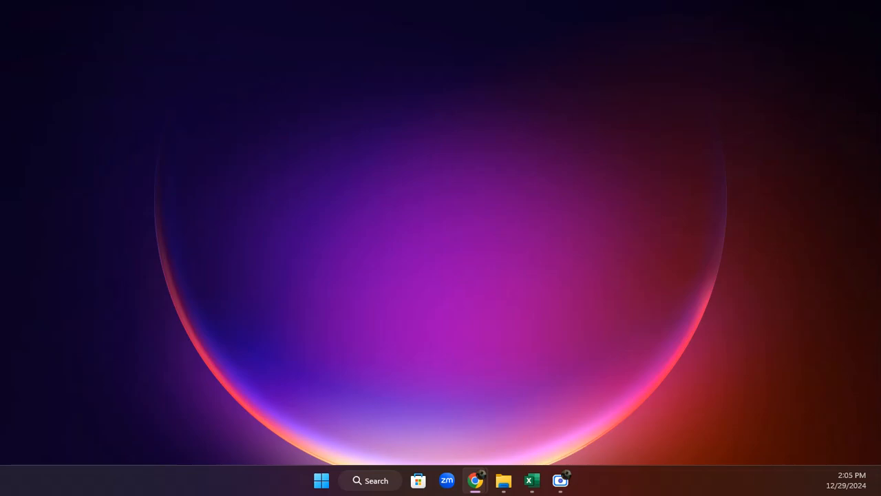
Switch to the Project 1 workbook in Excel and clear the Total Price values in I3:I20.
{"action": "left_click", "coordinate": [532, 481]}
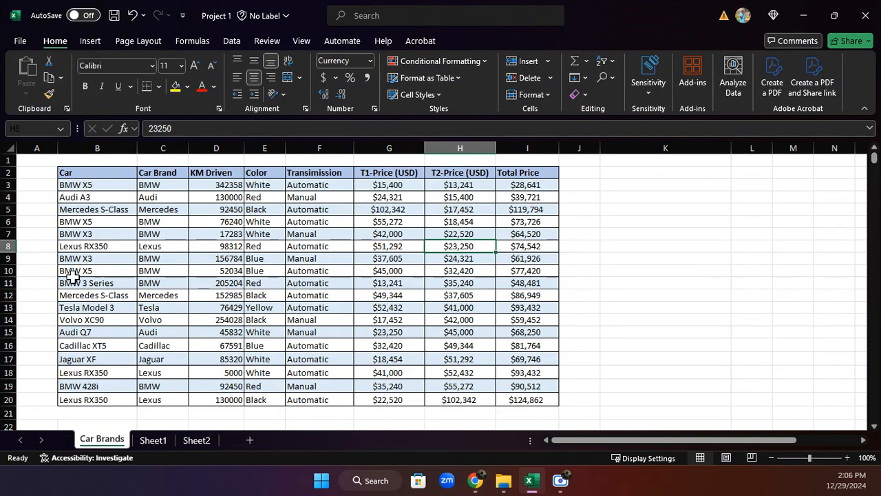
{"action": "left_click_drag", "start_coordinate": [533, 183], "coordinate": [542, 394]}
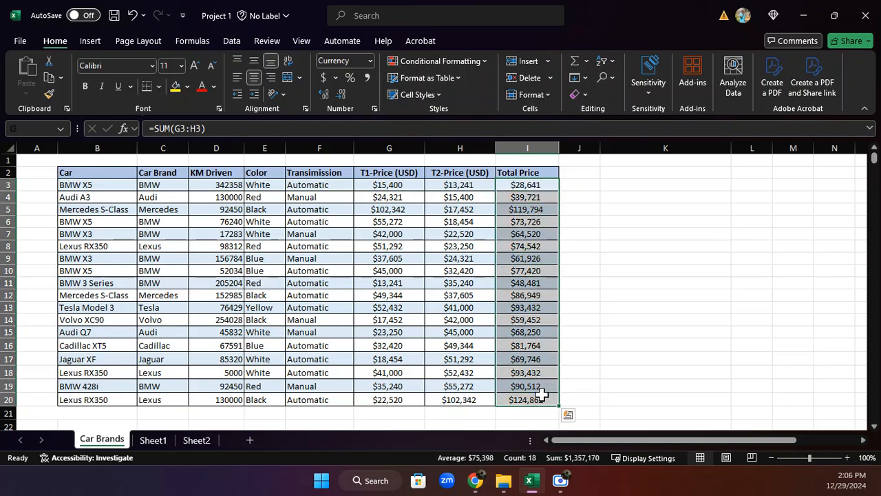
{"action": "key", "text": "Delete"}
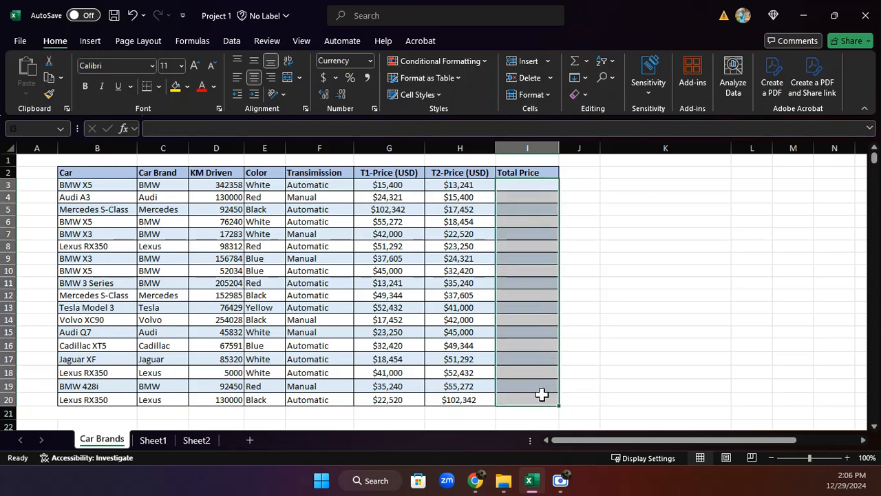
Change the Total Price header in I2 to "Average Price".
{"action": "left_click", "coordinate": [520, 171]}
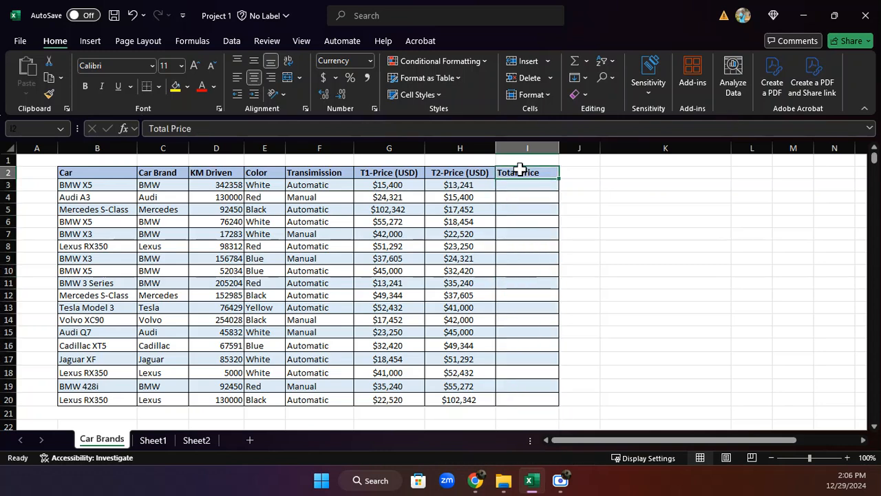
{"action": "left_click", "coordinate": [154, 128]}
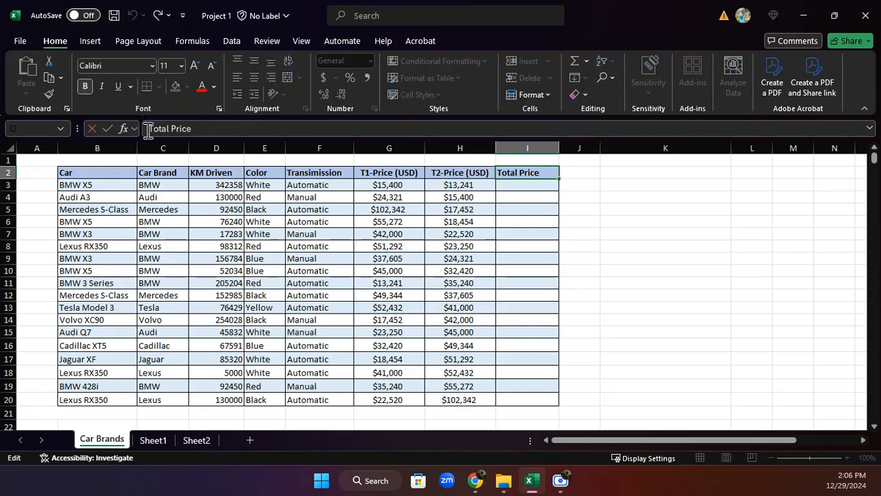
{"action": "double_click", "coordinate": [165, 128]}
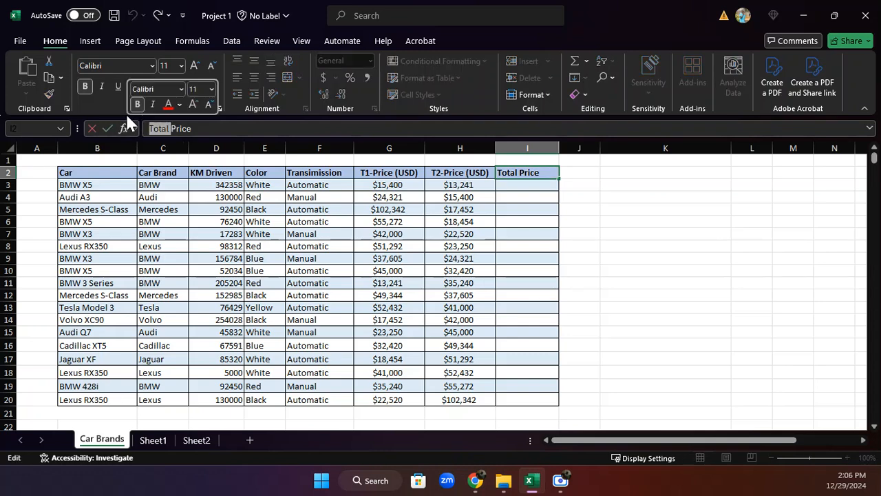
{"action": "type", "text": "A"}
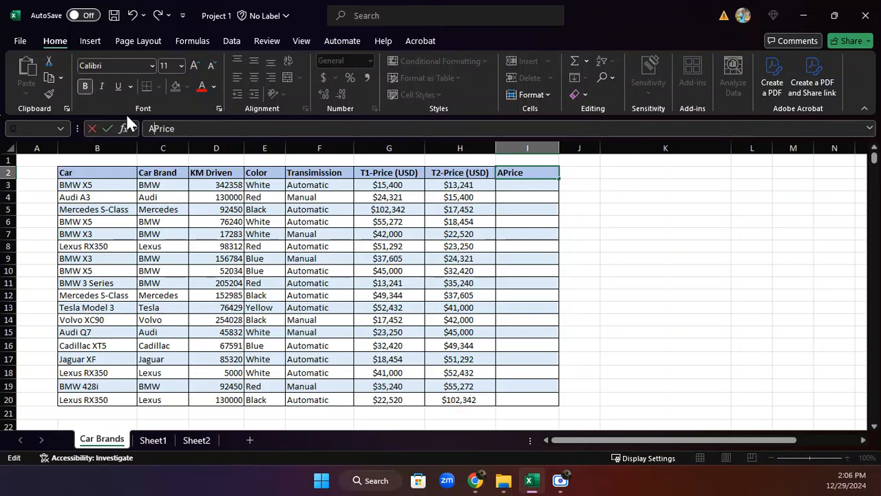
{"action": "type", "text": "verage"}
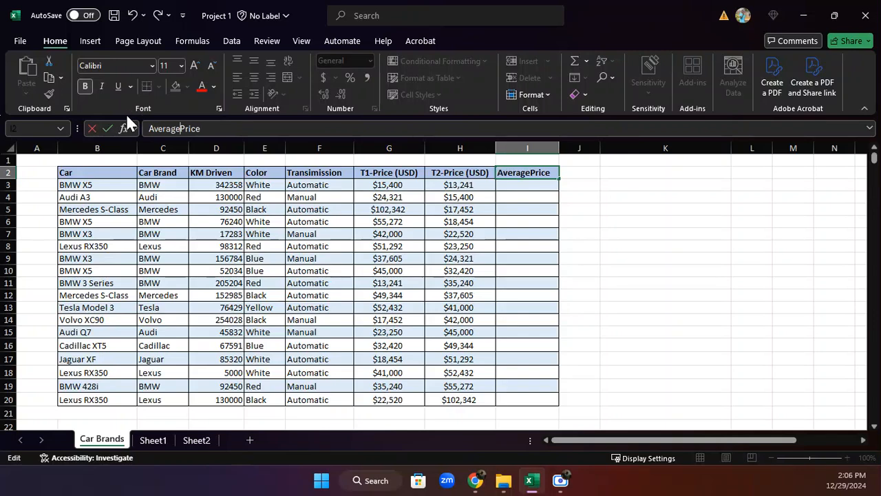
{"action": "left_click", "coordinate": [621, 199]}
Enter the label "Average" in cell K2.
{"action": "left_click", "coordinate": [682, 180]}
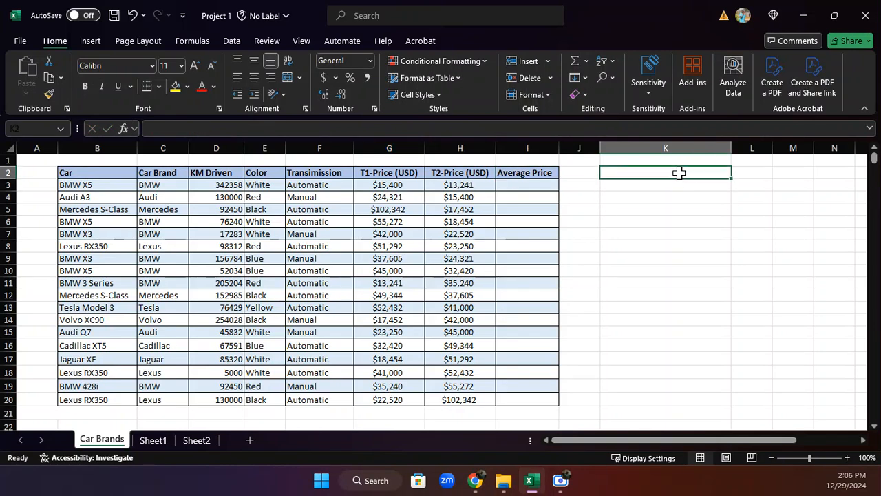
{"action": "type", "text": "AV"}
{"action": "key", "text": "BackSpace"}
{"action": "type", "text": "vera"}
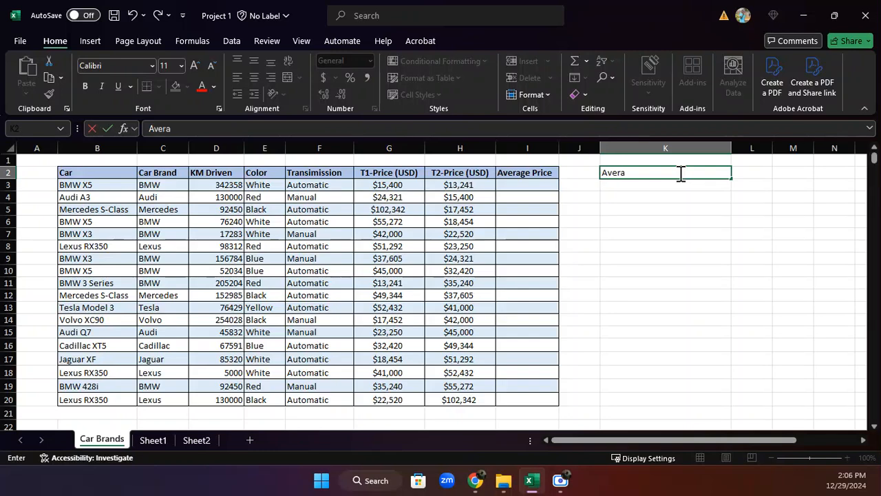
{"action": "type", "text": "ge"}
{"action": "key", "text": "Return"}
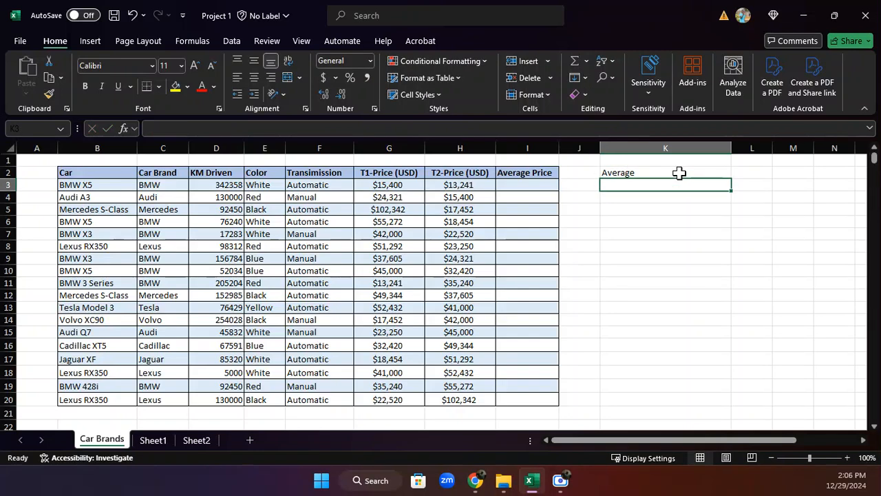
Copy the K2 label down to K4, then edit K3 to "AverageIF" and K4 to "AverageIFS".
{"action": "left_click", "coordinate": [674, 172]}
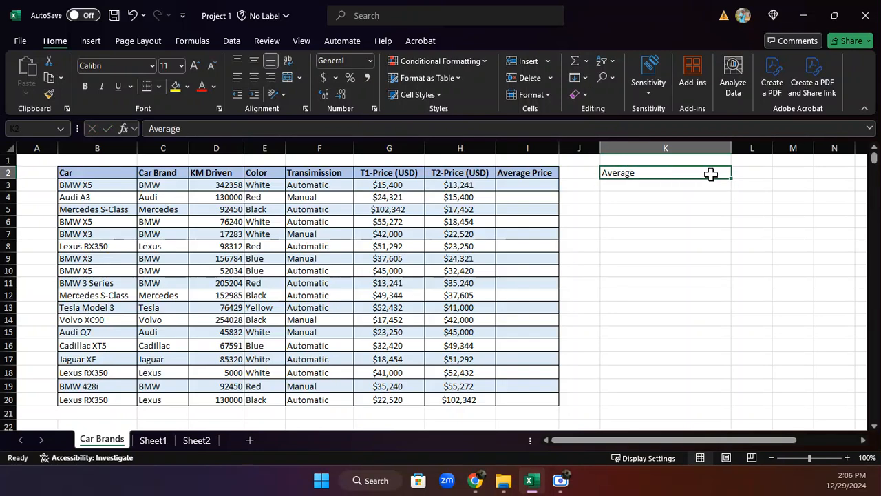
{"action": "left_click_drag", "start_coordinate": [731, 181], "coordinate": [729, 198]}
{"action": "left_click", "coordinate": [647, 183]}
{"action": "double_click", "coordinate": [650, 184]}
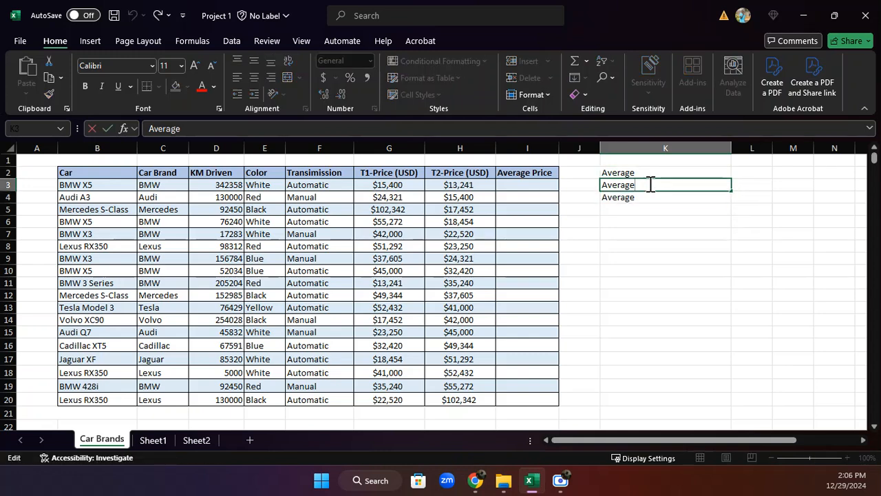
{"action": "type", "text": "IF"}
{"action": "left_click", "coordinate": [650, 197]}
{"action": "double_click", "coordinate": [648, 198]}
{"action": "type", "text": "IFS"}
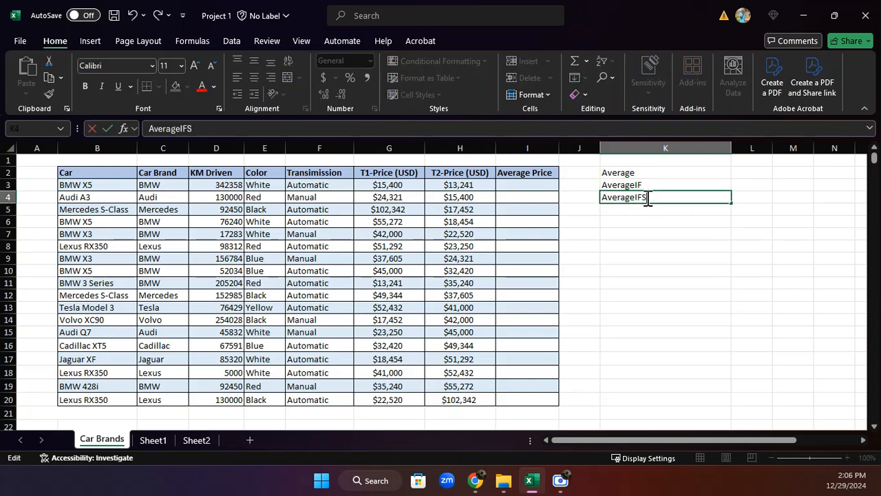
{"action": "left_click", "coordinate": [646, 223]}
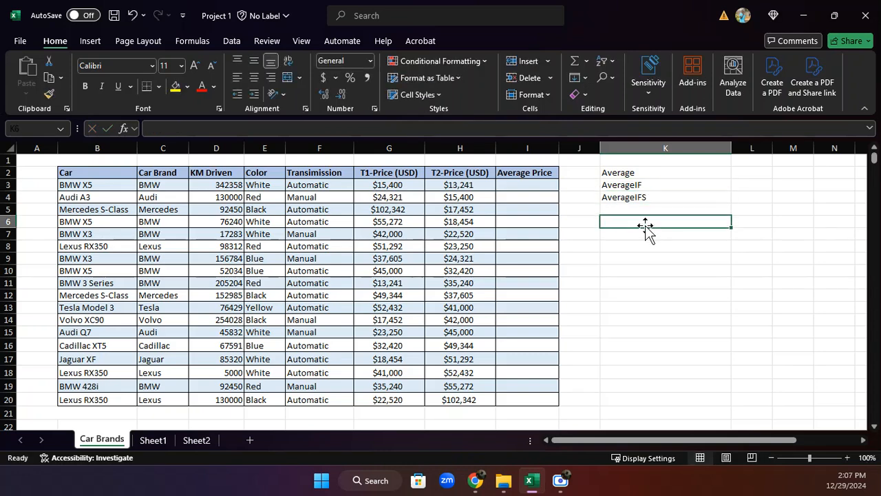
Calculate the average of the T1 and T2 prices in I3 with the AVERAGE function over G3:H3.
{"action": "left_click", "coordinate": [532, 181]}
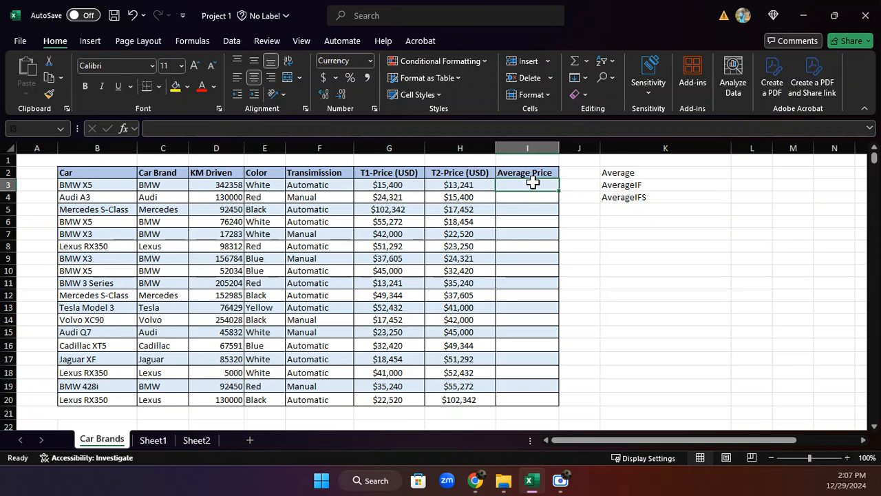
{"action": "type", "text": "="}
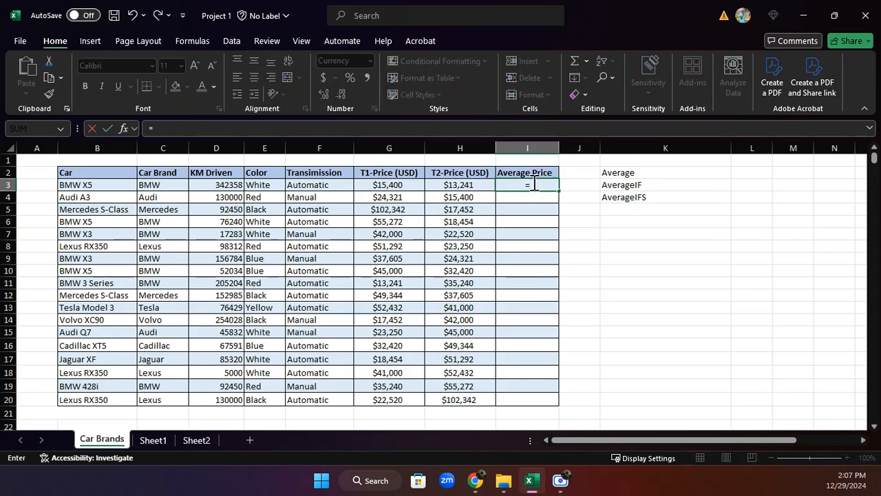
{"action": "type", "text": "AV"}
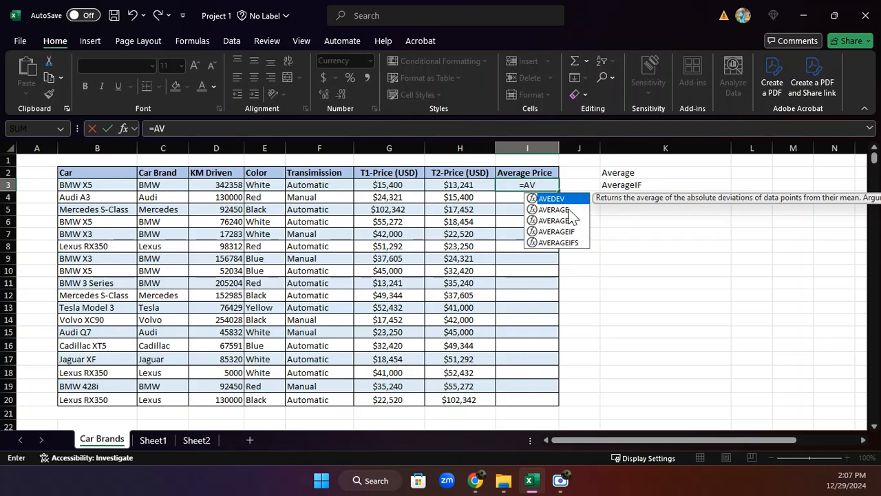
{"action": "double_click", "coordinate": [568, 210]}
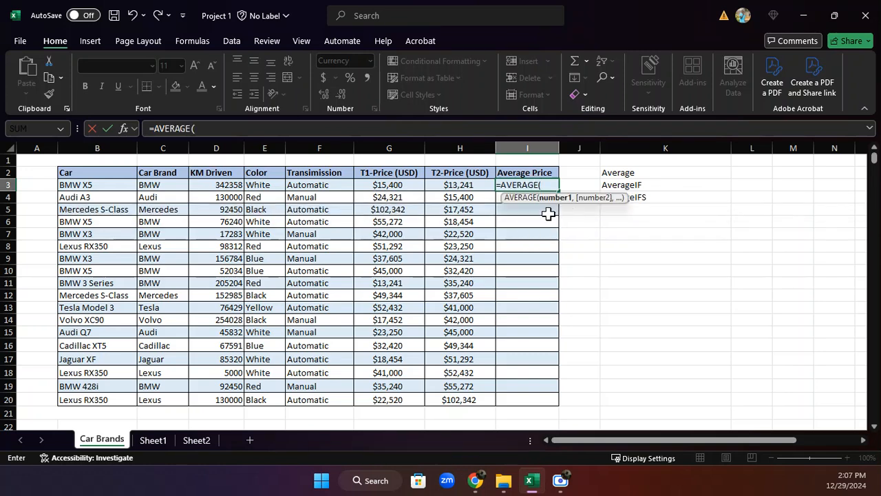
{"action": "left_click_drag", "start_coordinate": [397, 182], "coordinate": [445, 183]}
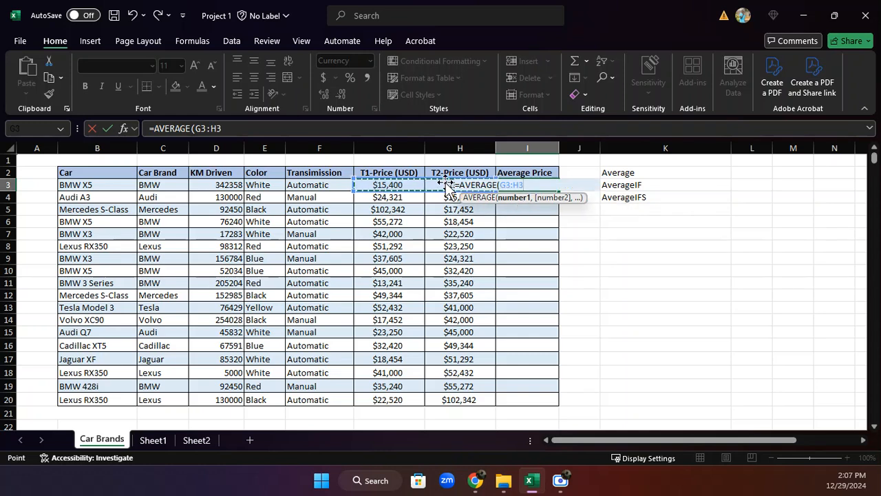
{"action": "key", "text": "Return"}
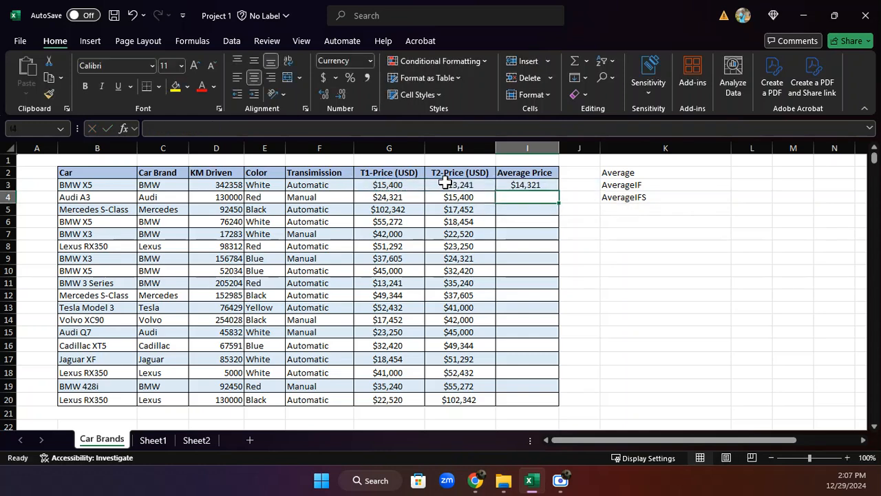
Widen column J and calculate the average manually in J3 with =(SUM(G3:H3))/2.
{"action": "left_click", "coordinate": [550, 185]}
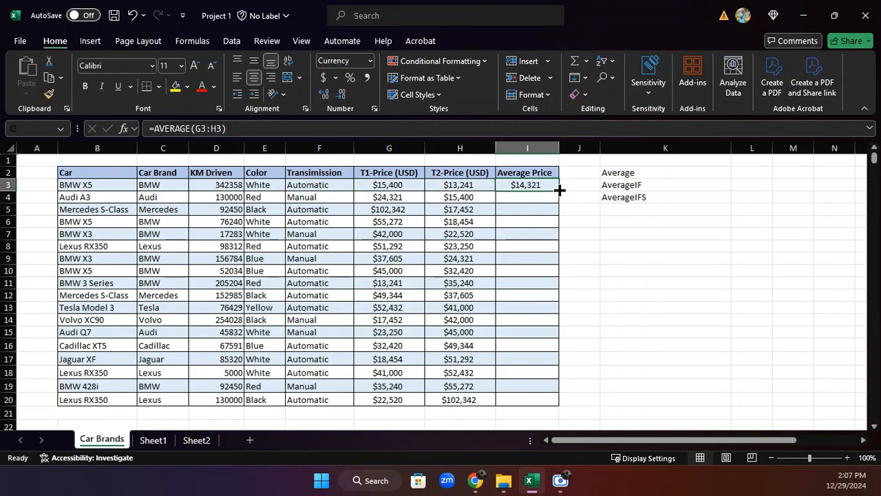
{"action": "left_click_drag", "start_coordinate": [601, 147], "coordinate": [643, 150]}
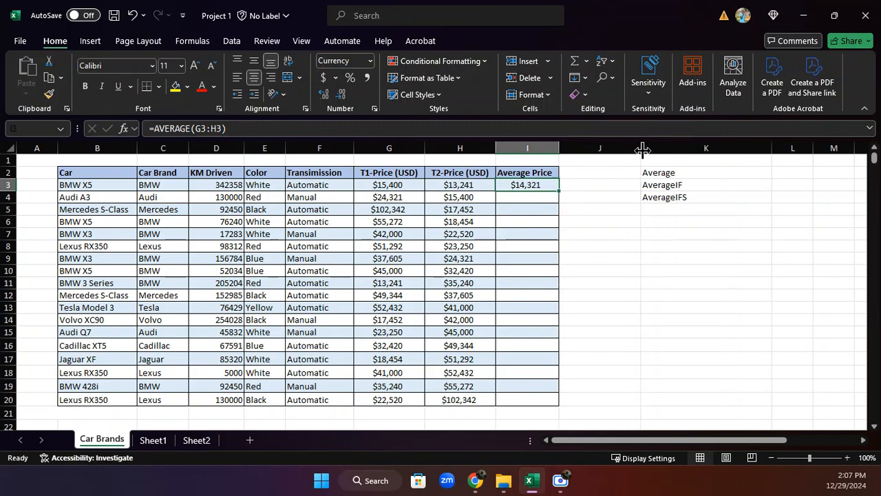
{"action": "left_click", "coordinate": [596, 190]}
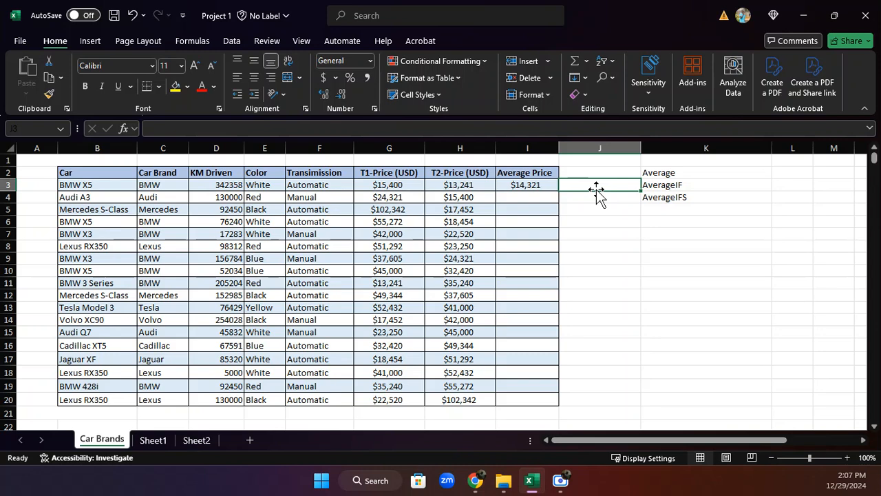
{"action": "type", "text": "="}
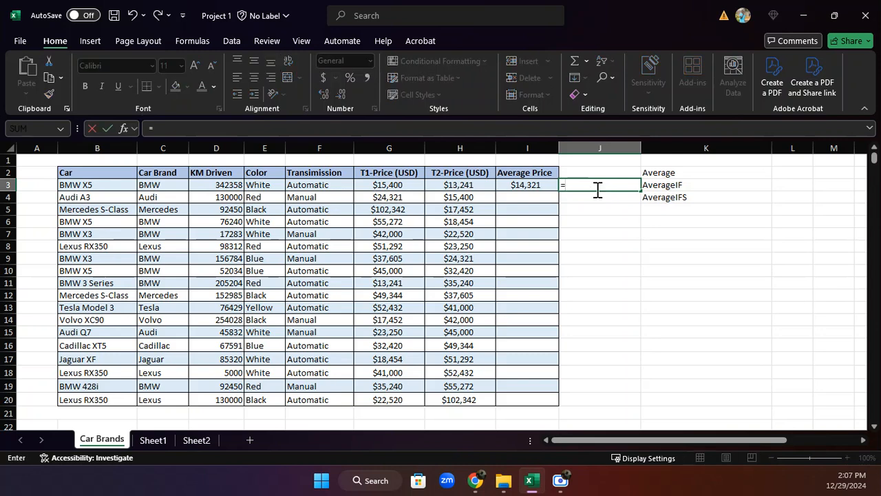
{"action": "type", "text": "(SU"}
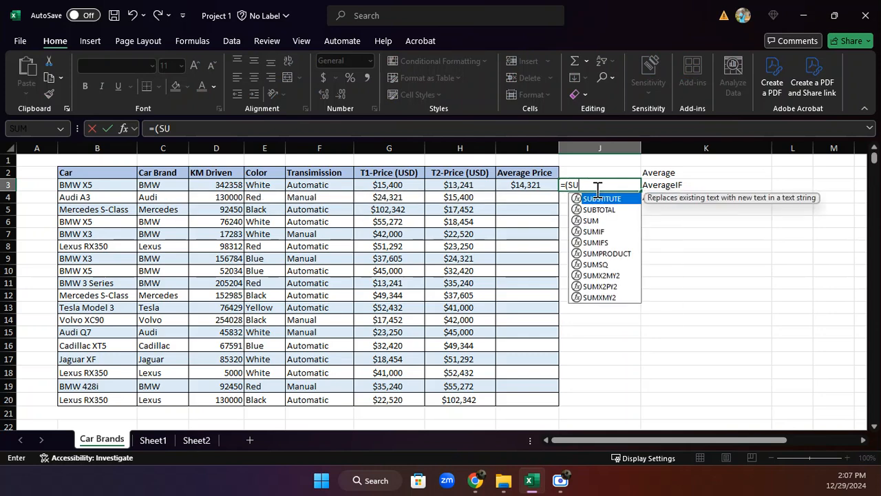
{"action": "type", "text": "M("}
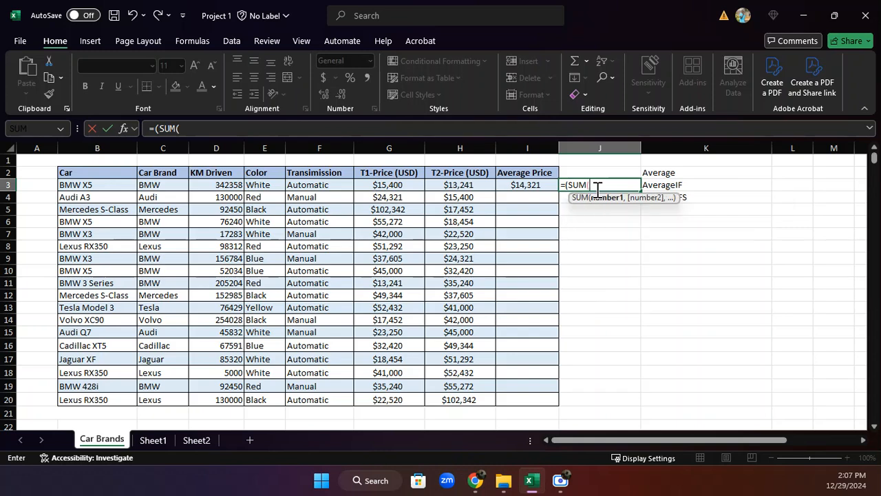
{"action": "left_click_drag", "start_coordinate": [389, 190], "coordinate": [428, 186]}
{"action": "type", "text": ")"}
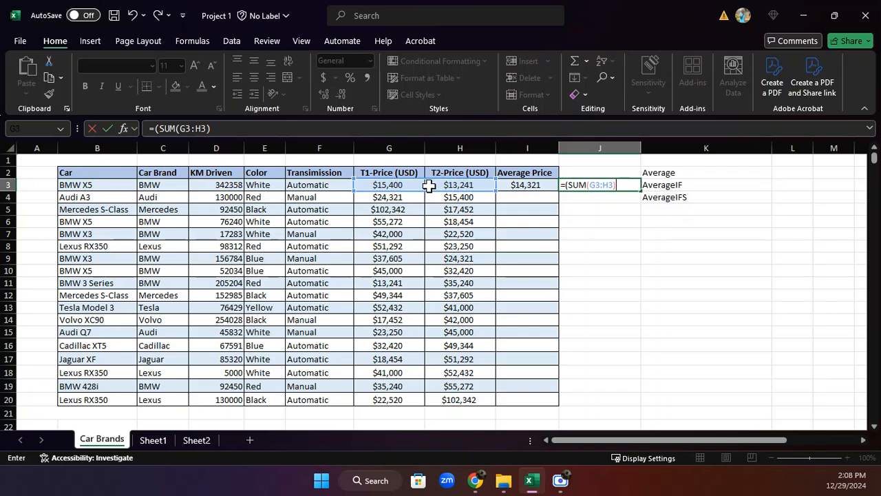
{"action": "type", "text": ")/2"}
{"action": "key", "text": "Return"}
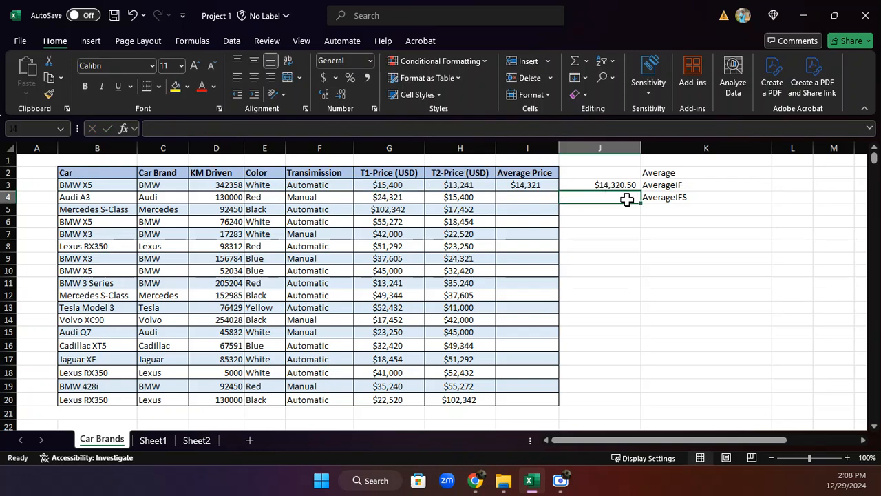
Show the J3 amount without decimals and fill its formula down to J20.
{"action": "left_click", "coordinate": [600, 185]}
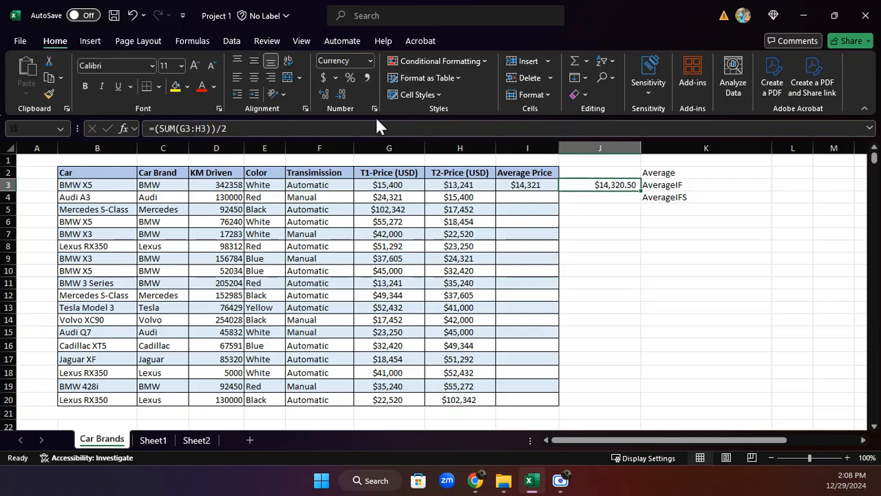
{"action": "left_click", "coordinate": [340, 88]}
{"action": "left_click", "coordinate": [340, 88]}
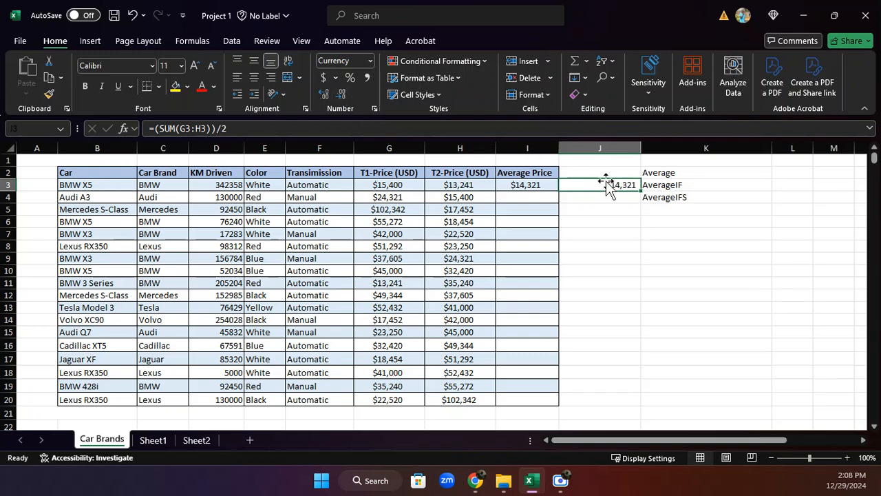
{"action": "double_click", "coordinate": [640, 190]}
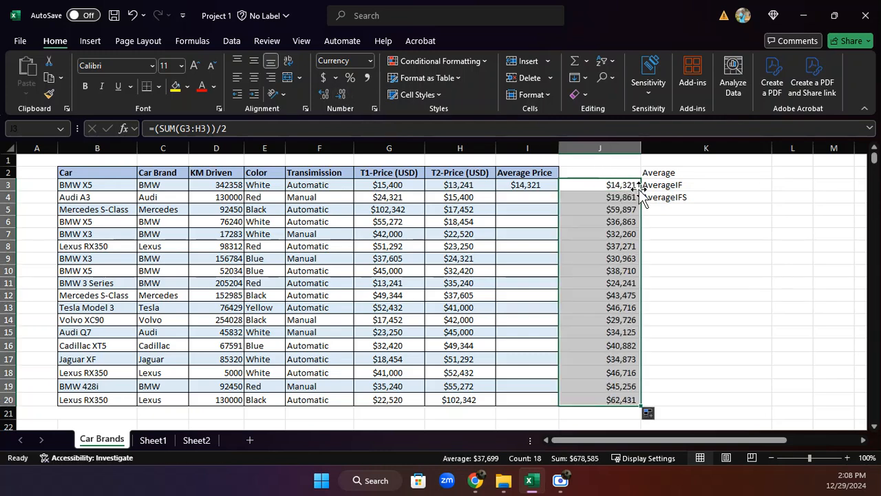
Fill the AVERAGE formula from I3 down to I20 and check it against the manual formula in J3.
{"action": "left_click", "coordinate": [525, 185]}
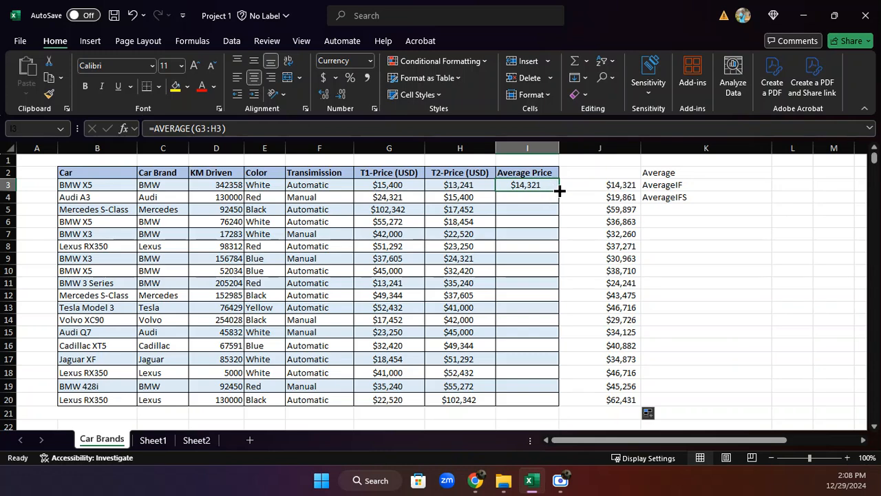
{"action": "double_click", "coordinate": [559, 191]}
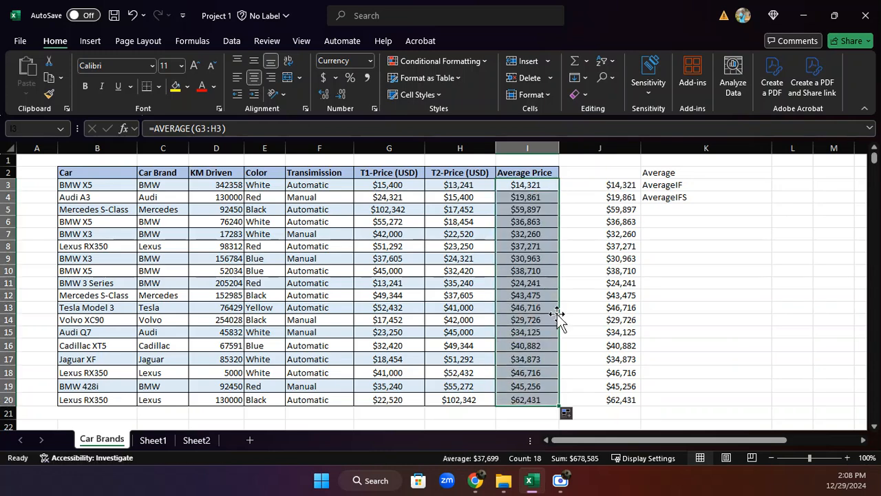
{"action": "left_click", "coordinate": [605, 186]}
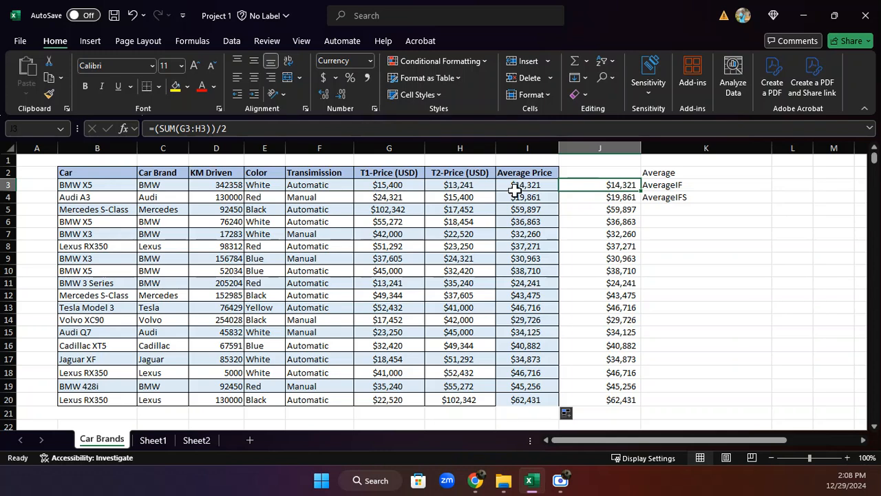
Compare the formulas in I3 and J3, and delete the manual average calculations from J3:J20.
{"action": "left_click", "coordinate": [518, 187]}
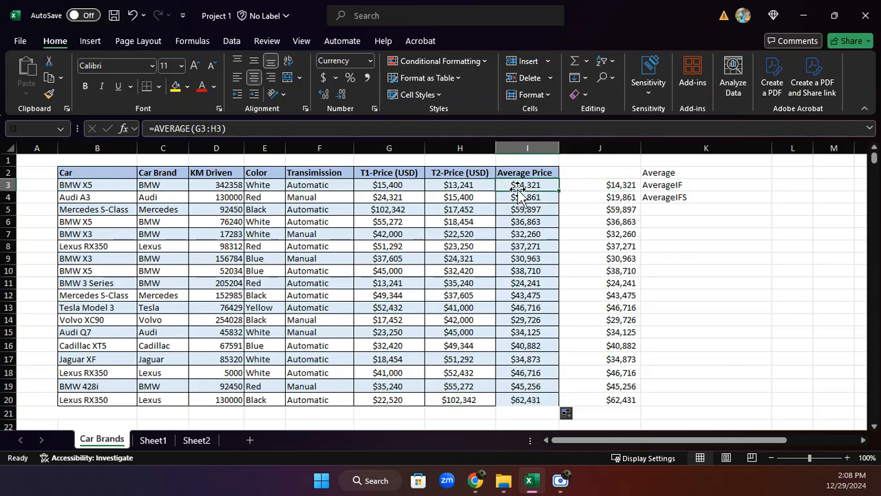
{"action": "left_click", "coordinate": [629, 185]}
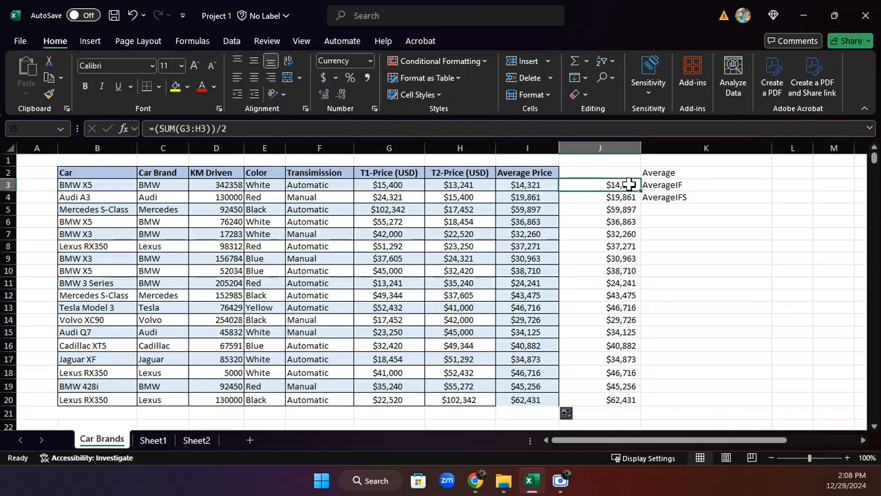
{"action": "left_click_drag", "start_coordinate": [628, 185], "coordinate": [621, 399]}
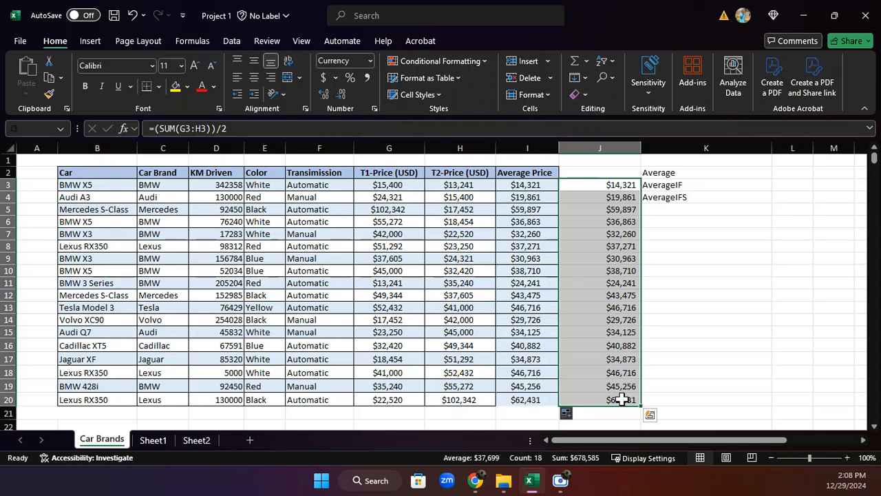
{"action": "key", "text": "Delete"}
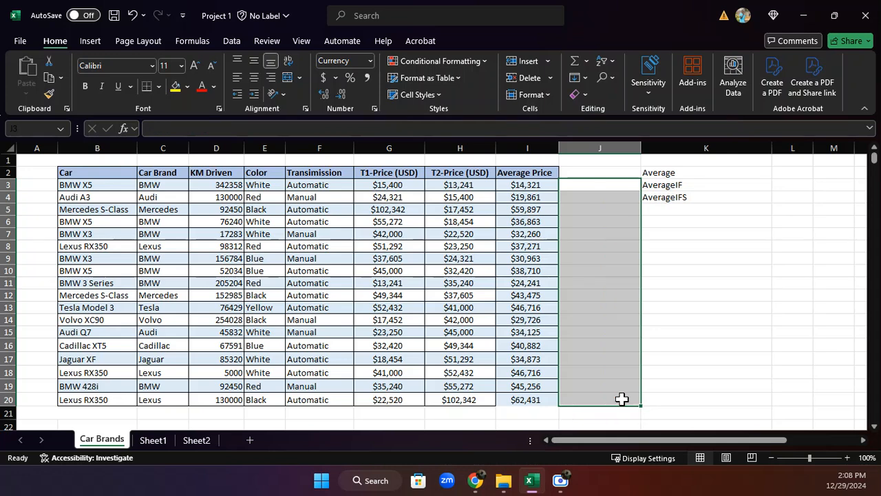
Highlight the Average label in K2 with a yellow fill.
{"action": "left_click", "coordinate": [526, 184]}
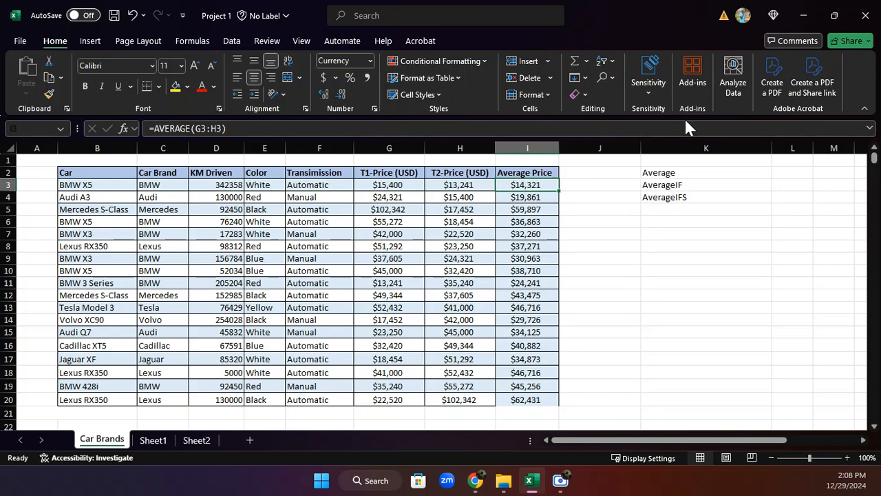
{"action": "left_click", "coordinate": [668, 172]}
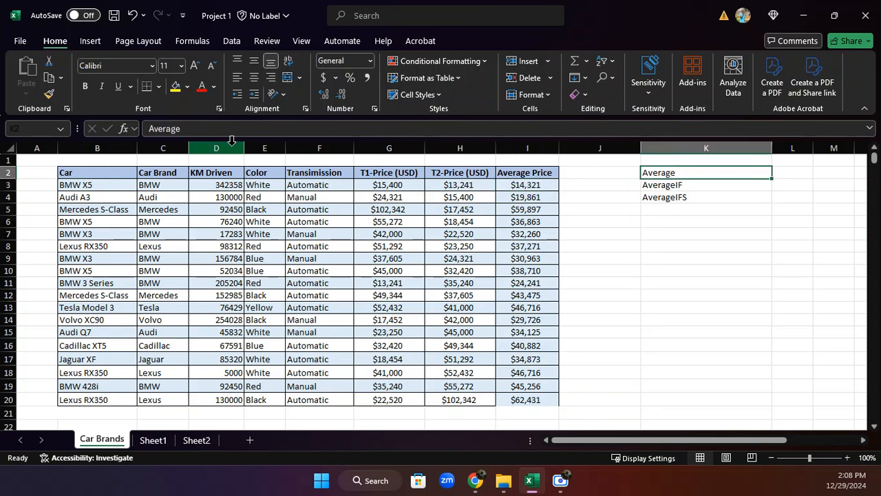
{"action": "left_click", "coordinate": [175, 86]}
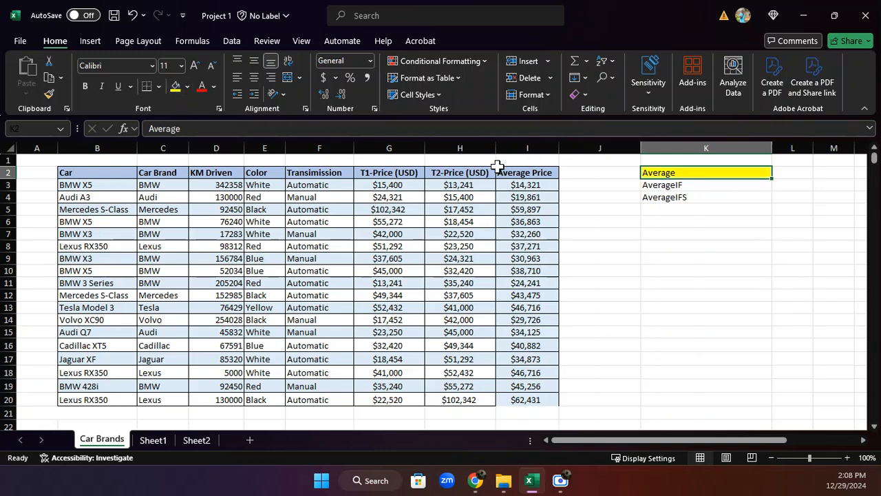
Copy the AverageIF label from K3 to K8.
{"action": "left_click", "coordinate": [655, 182]}
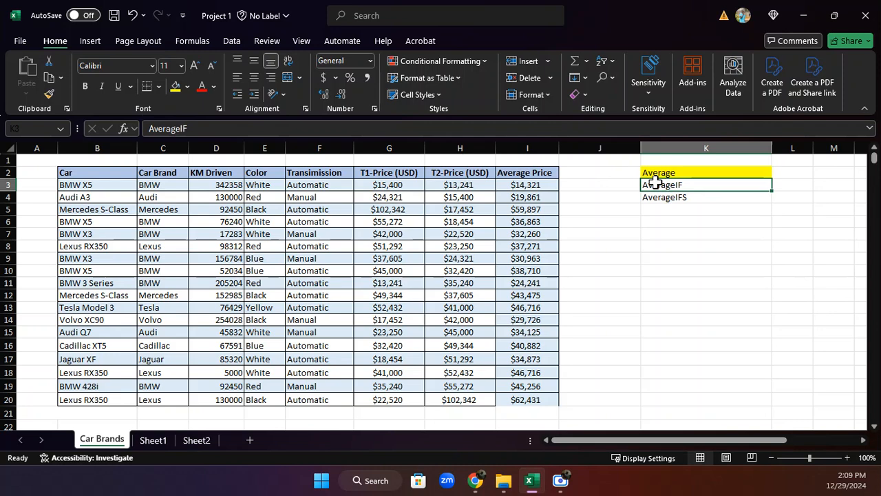
{"action": "left_click", "coordinate": [266, 149]}
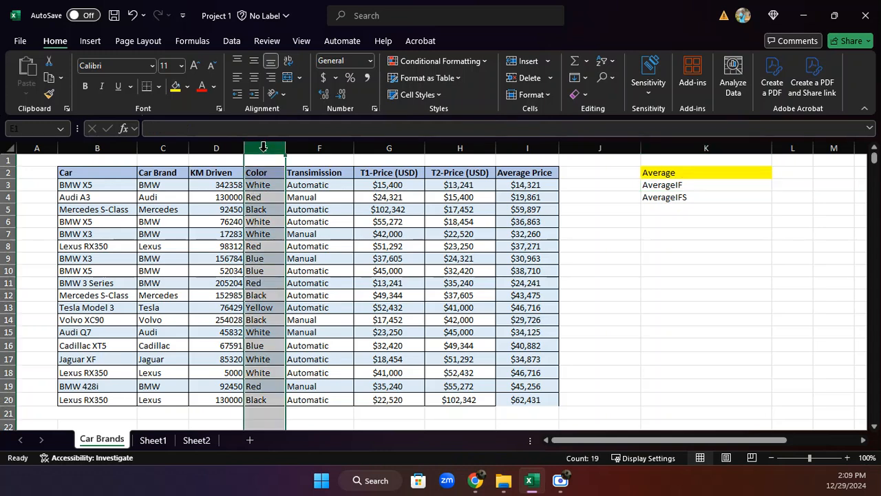
{"action": "left_click", "coordinate": [677, 185]}
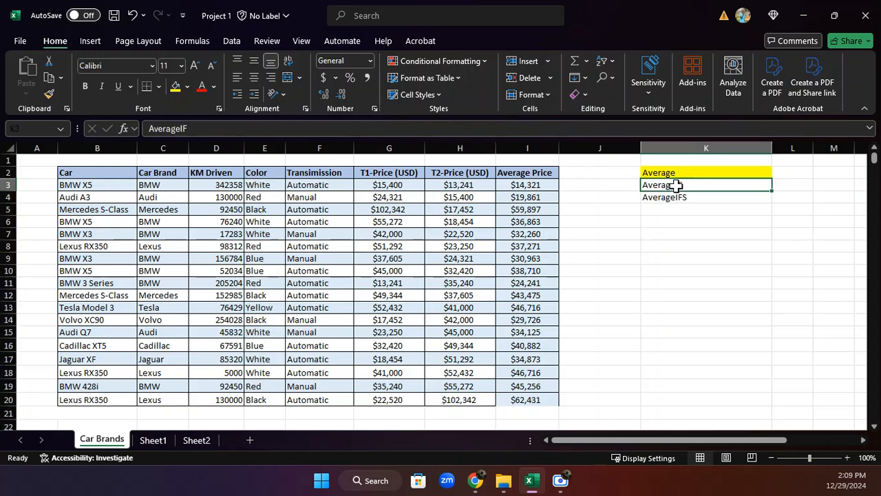
{"action": "key", "text": "ctrl+c"}
{"action": "left_click", "coordinate": [655, 248]}
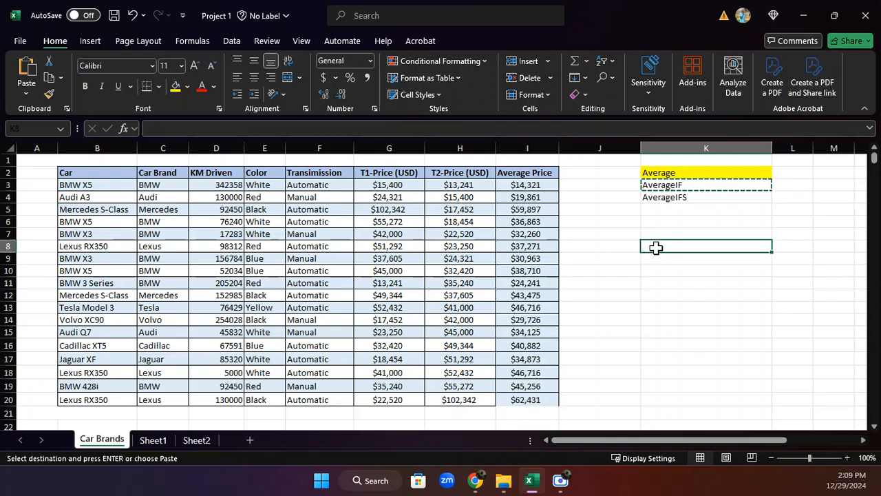
{"action": "key", "text": "ctrl+v"}
Enter White as the color label in J9 and align it to the right of the cell.
{"action": "left_click", "coordinate": [660, 262]}
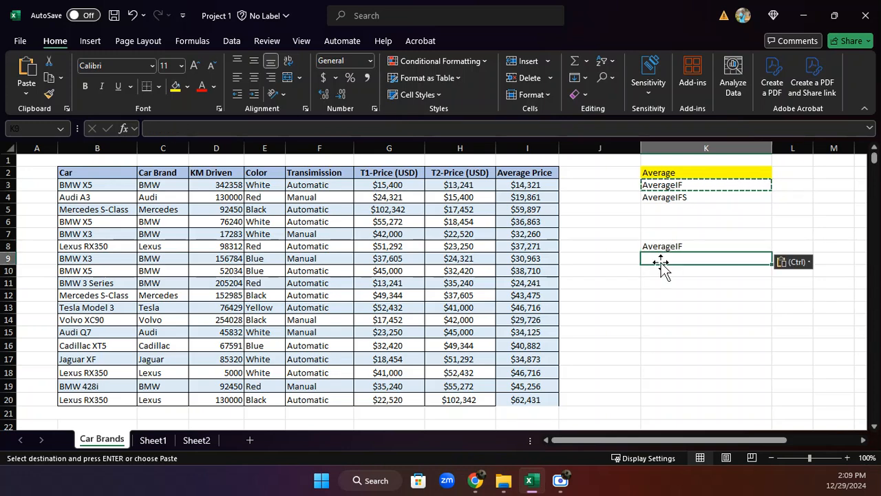
{"action": "left_click", "coordinate": [618, 258]}
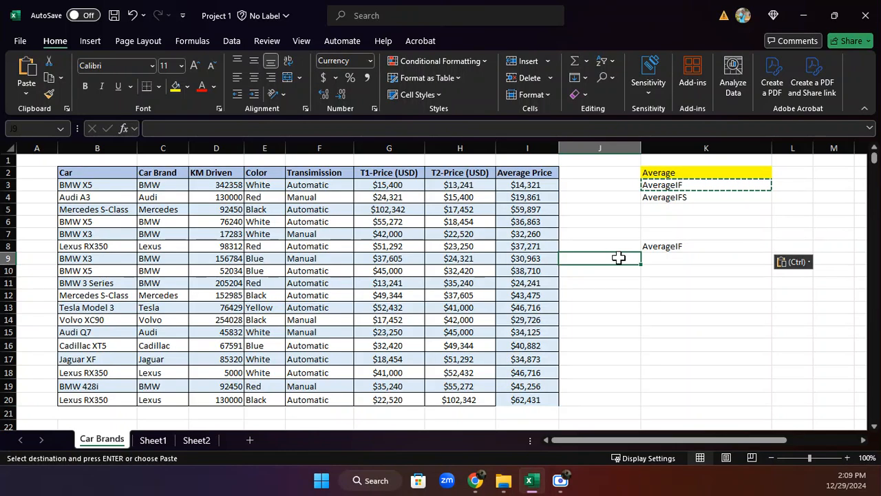
{"action": "type", "text": "White"}
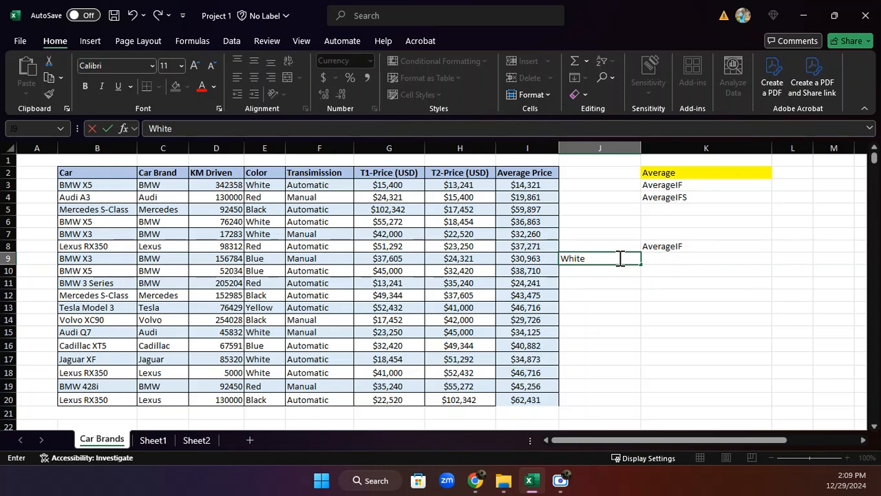
{"action": "key", "text": "Return"}
{"action": "left_click", "coordinate": [619, 258]}
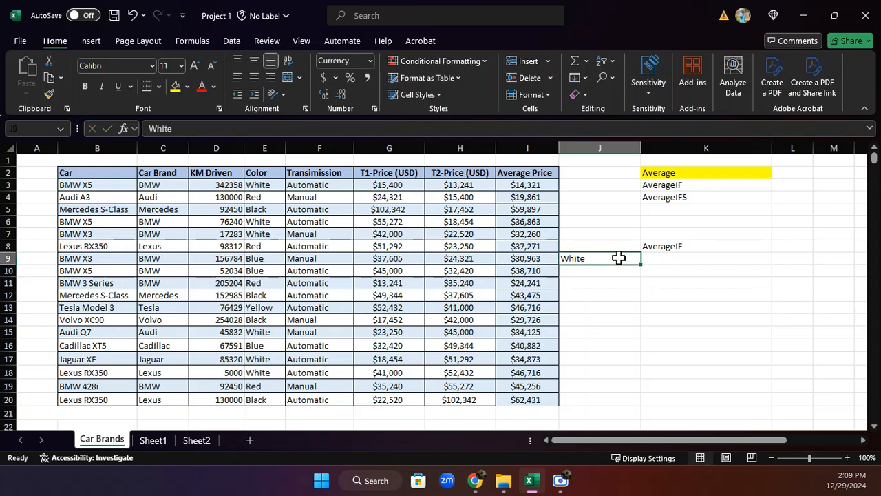
{"action": "left_click", "coordinate": [270, 77]}
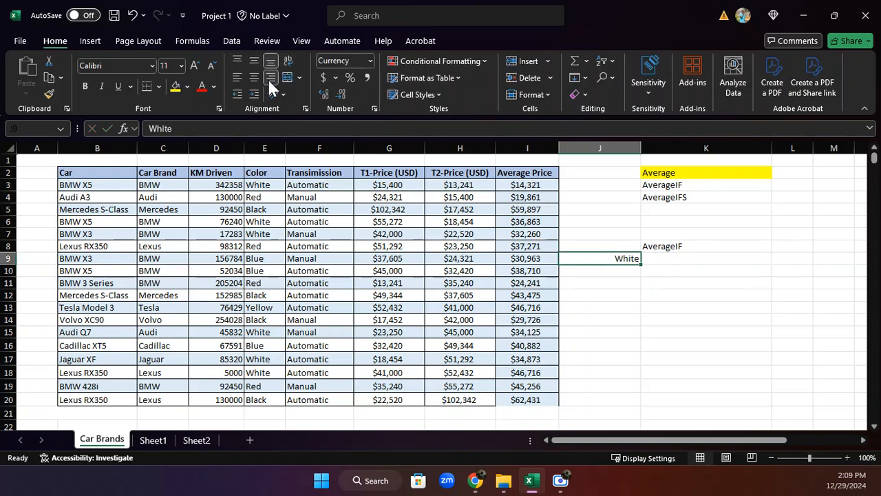
Start an AVERAGEIF formula in K9 through the function arguments, with range E3:E20 and criteria "White".
{"action": "left_click", "coordinate": [670, 258]}
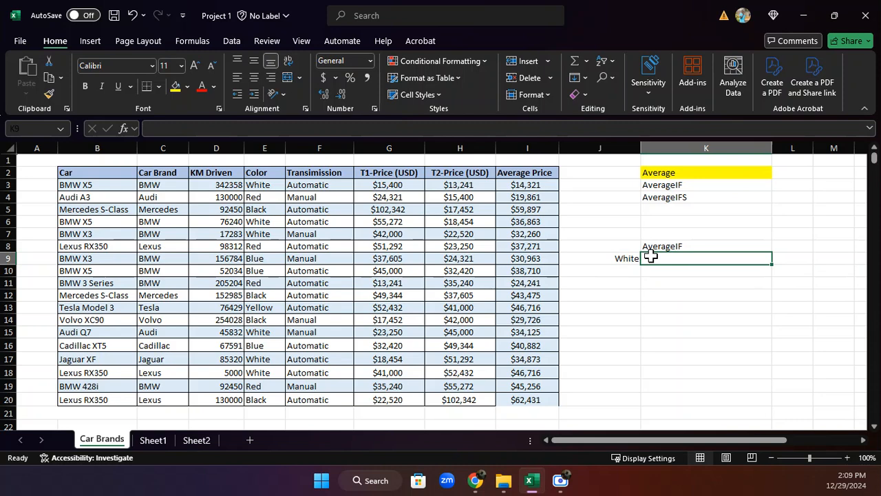
{"action": "type", "text": "="}
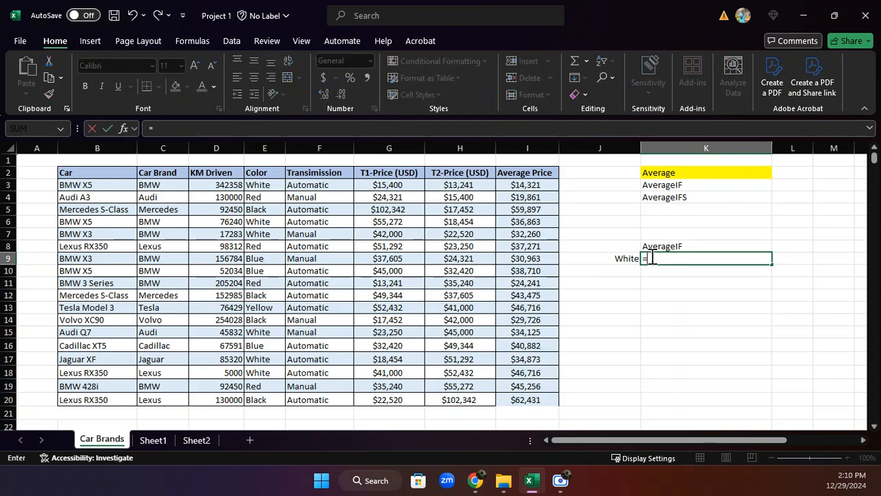
{"action": "type", "text": "AVER"}
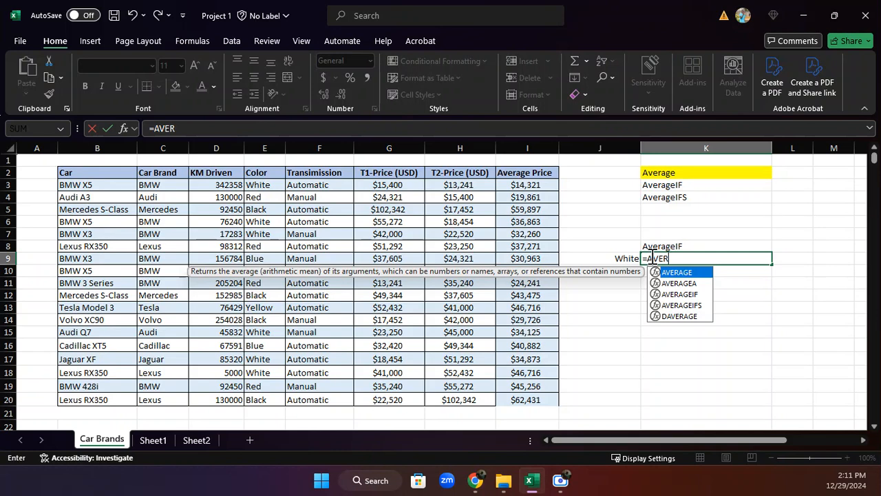
{"action": "type", "text": "AGEIF"}
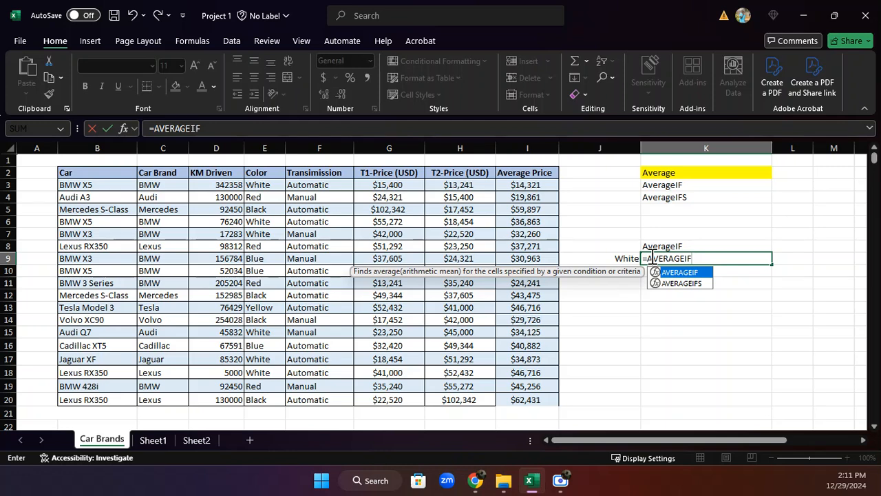
{"action": "type", "text": "("}
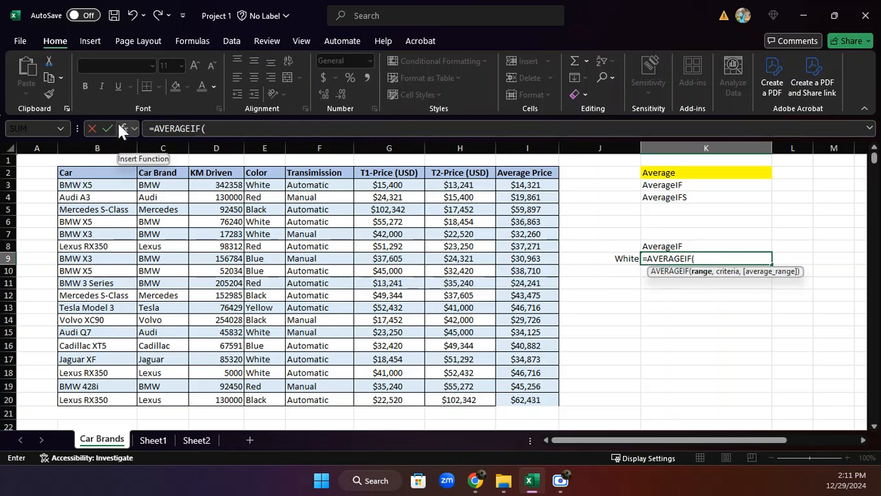
{"action": "left_click", "coordinate": [122, 128]}
{"action": "left_click_drag", "start_coordinate": [377, 45], "coordinate": [600, 45]}
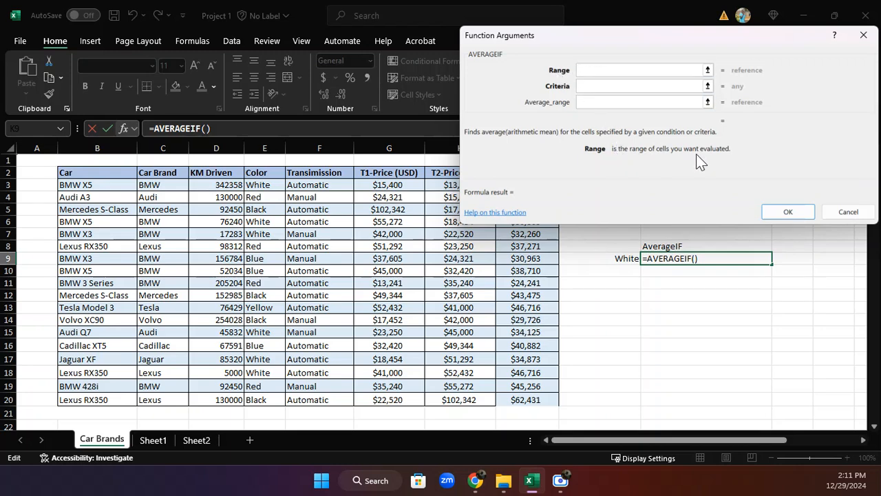
{"action": "left_click_drag", "start_coordinate": [264, 184], "coordinate": [264, 399]}
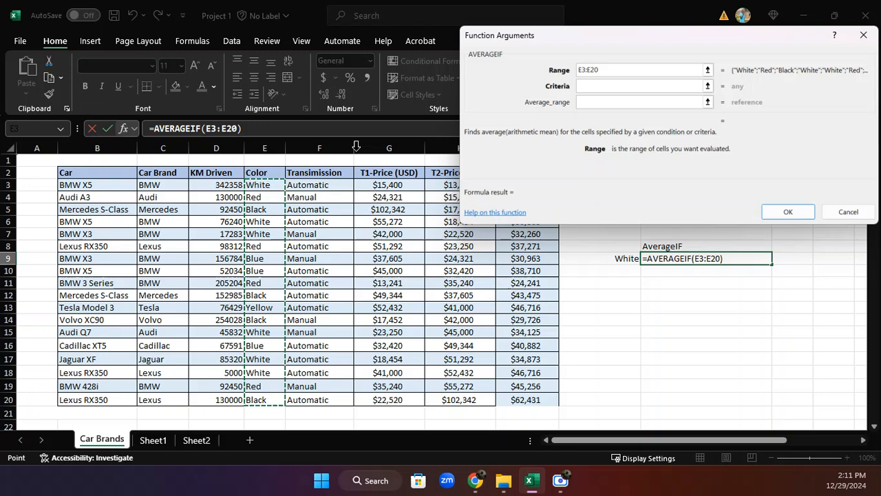
{"action": "left_click", "coordinate": [593, 85]}
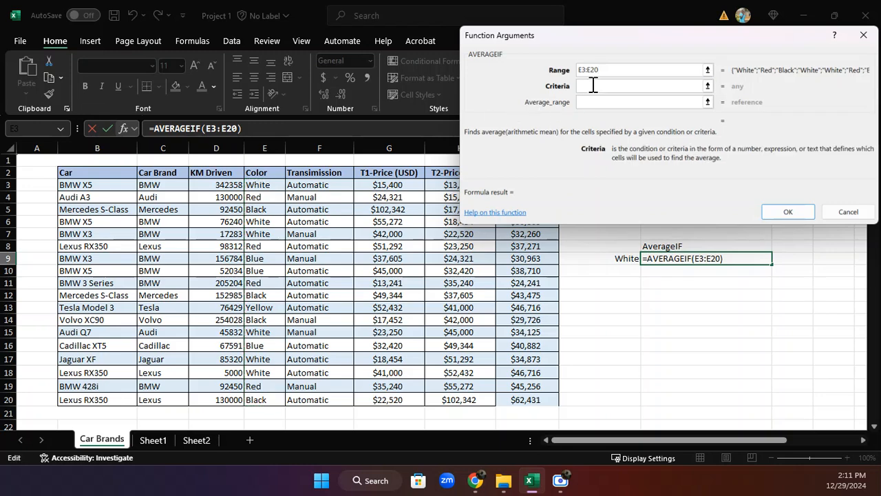
{"action": "type", "text": "White"}
Set the formula's average range to the Average Price cells as the absolute reference $I$3:$I$20 and complete it.
{"action": "left_click", "coordinate": [607, 103]}
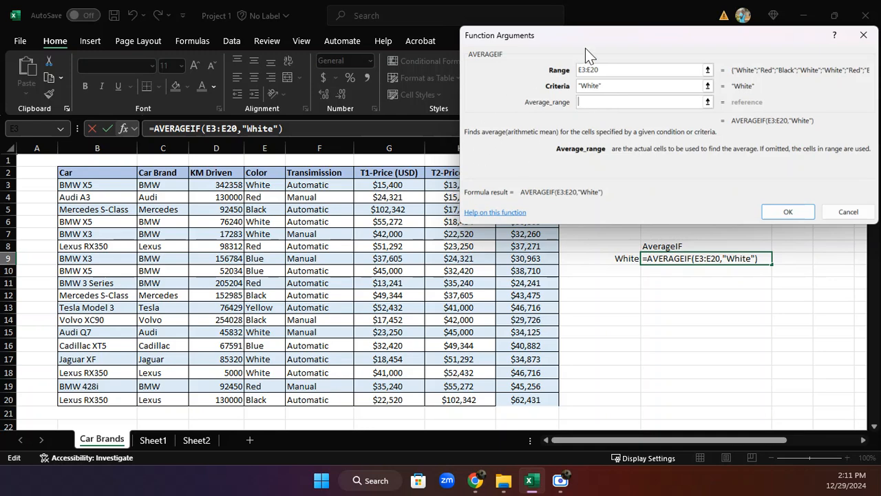
{"action": "left_click_drag", "start_coordinate": [647, 31], "coordinate": [783, 40]}
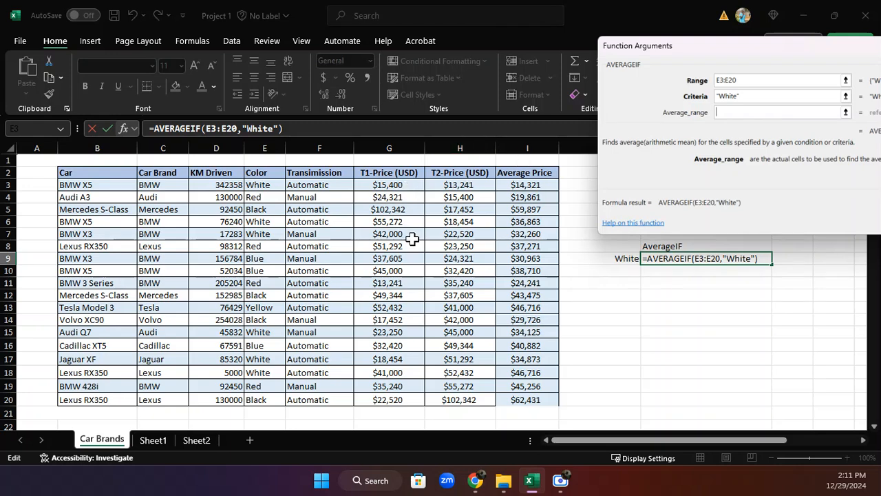
{"action": "left_click", "coordinate": [528, 183]}
{"action": "left_click_drag", "start_coordinate": [527, 182], "coordinate": [528, 401]}
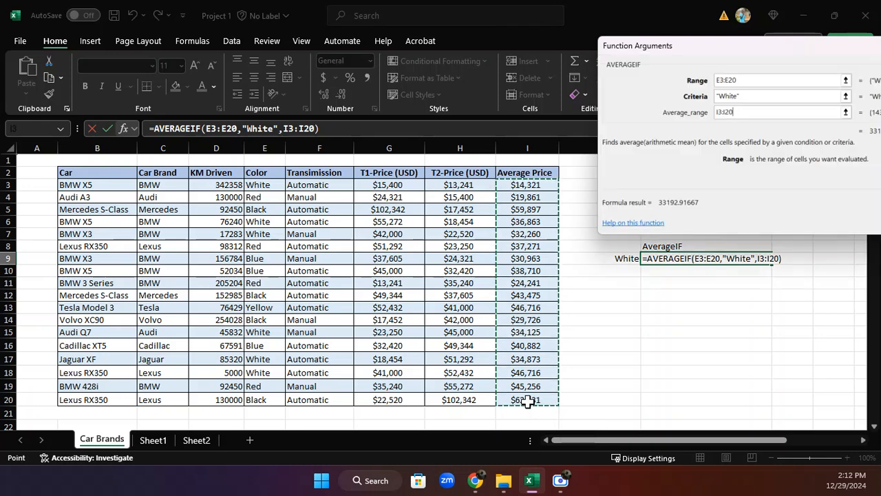
{"action": "key", "text": "F4"}
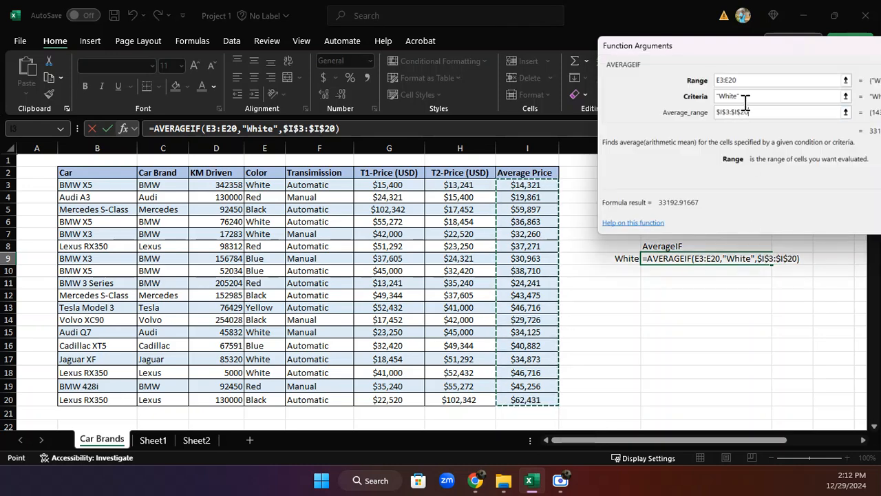
{"action": "left_click_drag", "start_coordinate": [726, 56], "coordinate": [628, 66]}
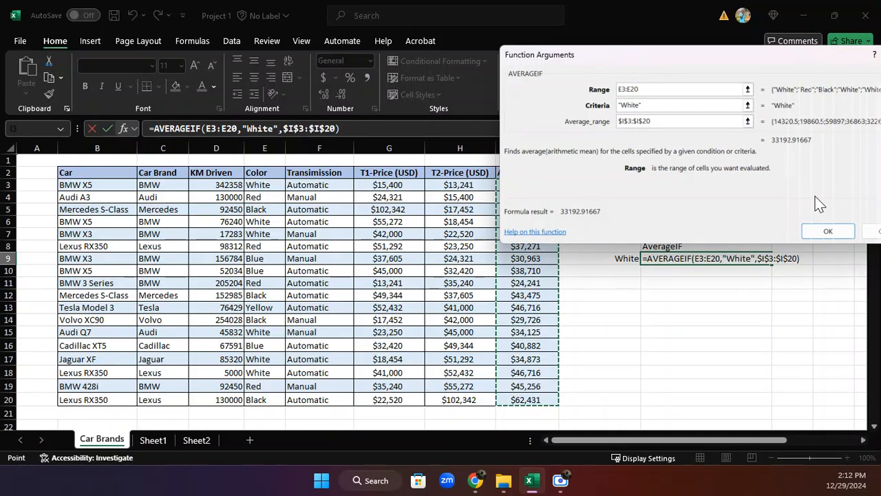
{"action": "left_click", "coordinate": [828, 231]}
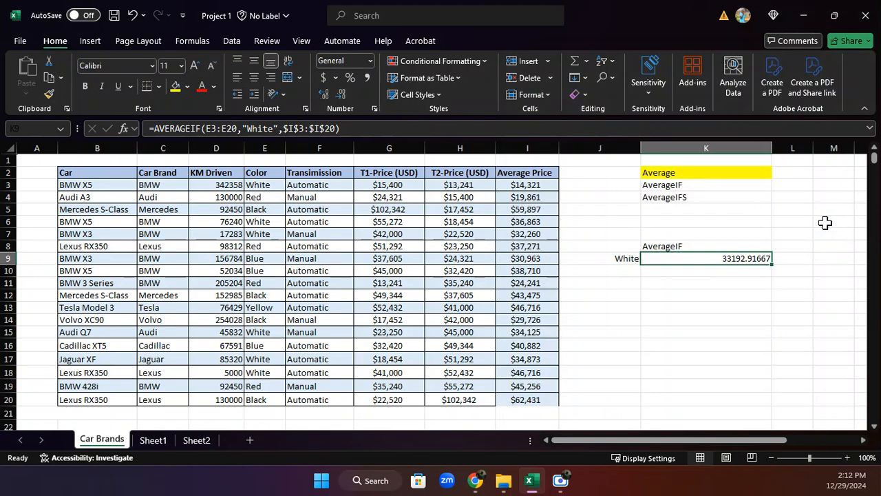
Format the AVERAGEIF result in K9 as Currency without decimals.
{"action": "left_click", "coordinate": [372, 61]}
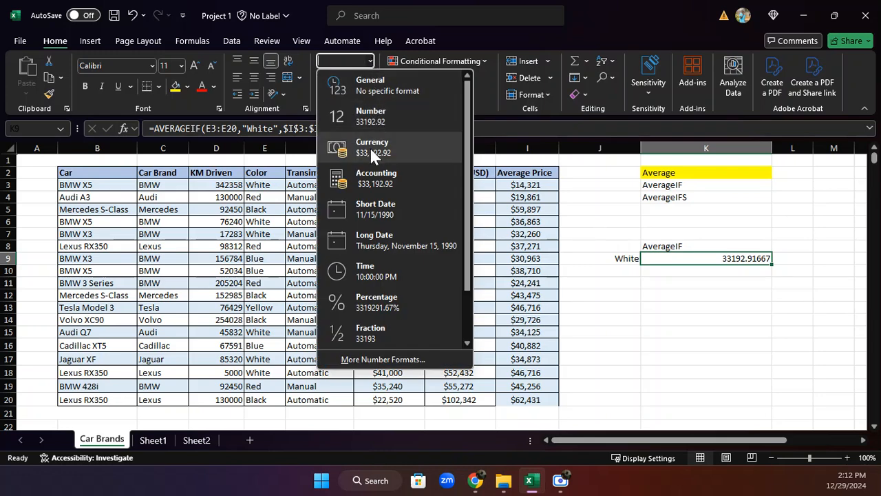
{"action": "left_click", "coordinate": [370, 148]}
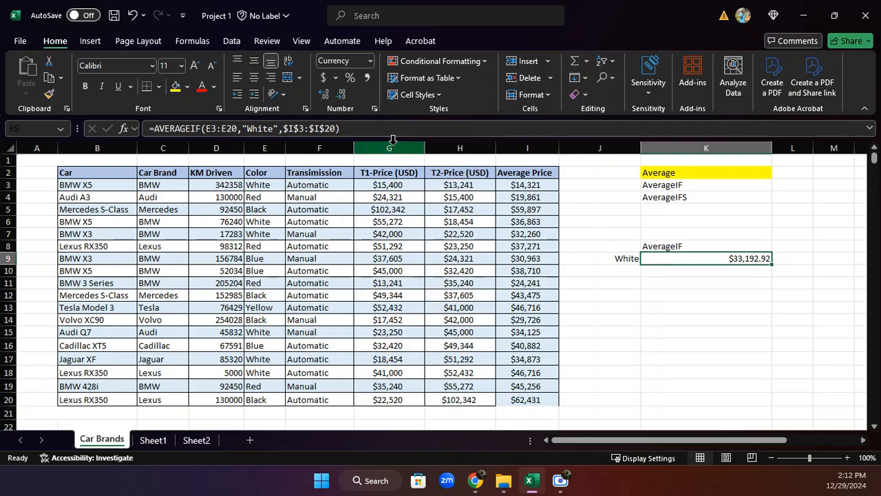
{"action": "left_click", "coordinate": [343, 91]}
{"action": "left_click", "coordinate": [343, 91]}
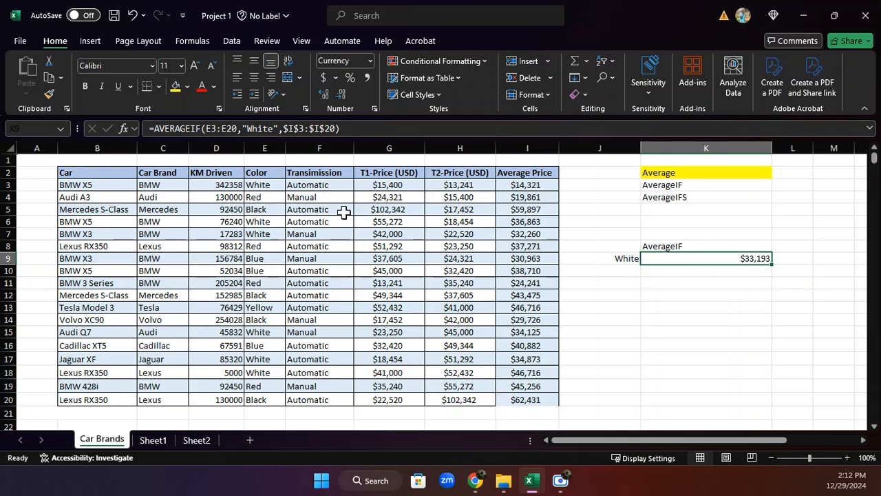
Link cell G22 below the price table to the AVERAGEIF result in K9 with the formula =K9.
{"action": "left_click", "coordinate": [387, 423]}
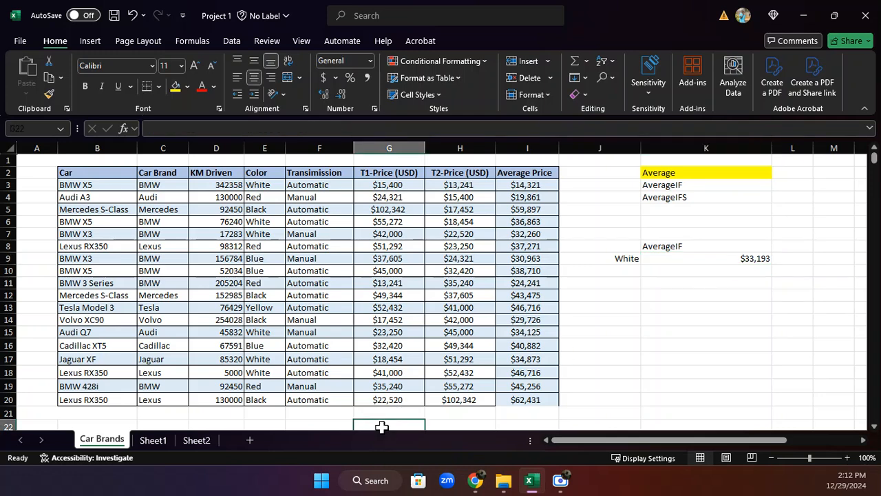
{"action": "type", "text": "="}
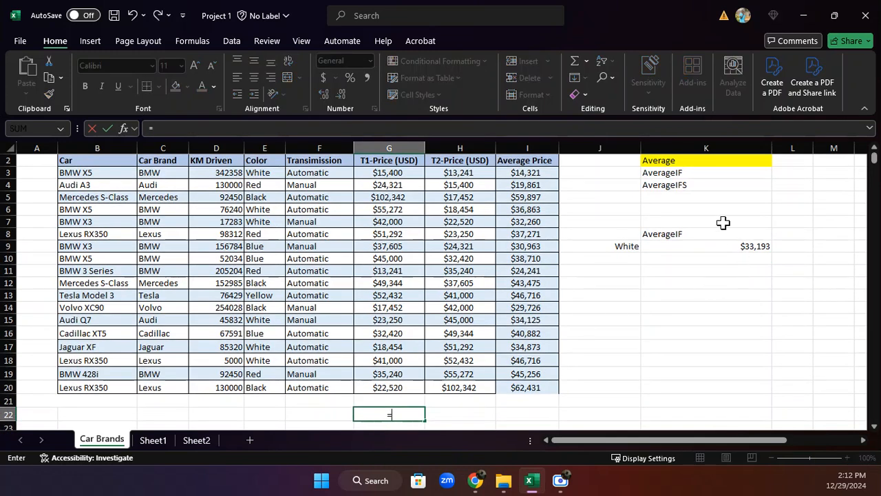
{"action": "left_click", "coordinate": [714, 244]}
{"action": "key", "text": "Return"}
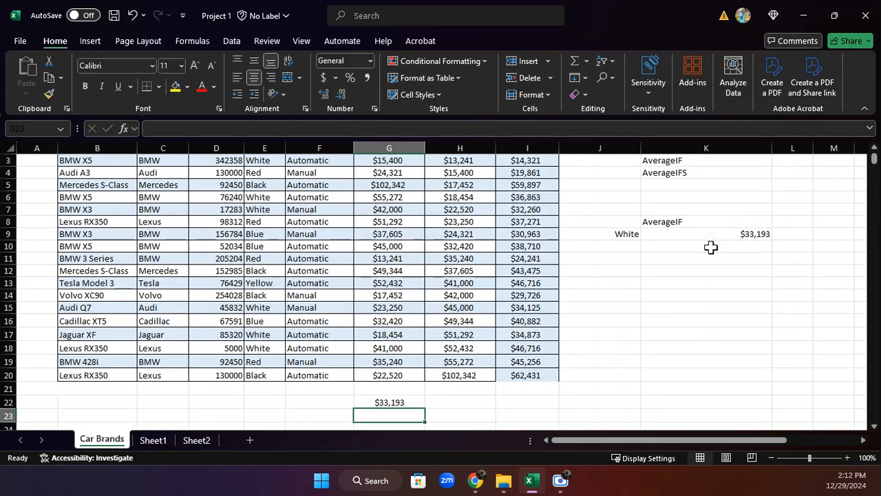
{"action": "left_click", "coordinate": [400, 401]}
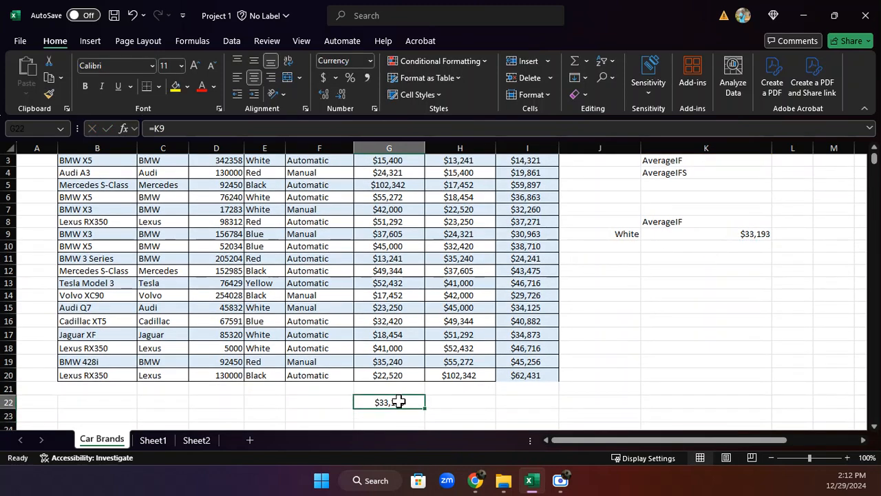
{"action": "left_click", "coordinate": [257, 235]}
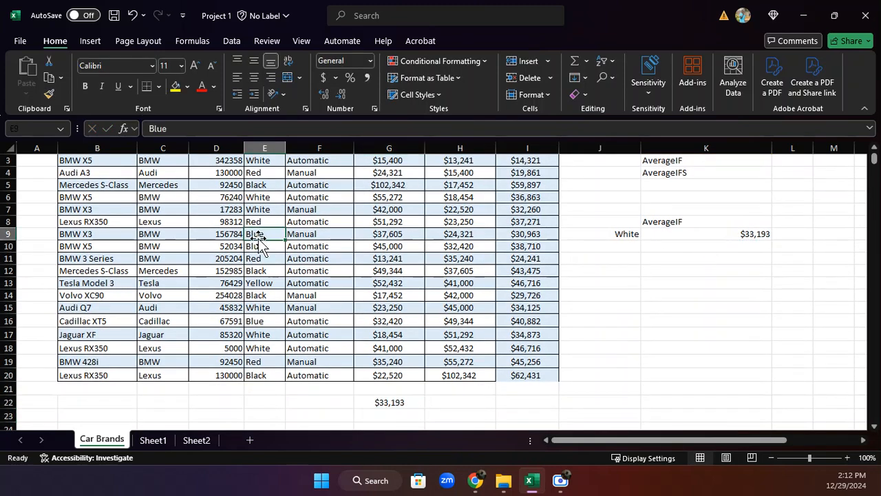
{"action": "key", "text": "ctrl+t"}
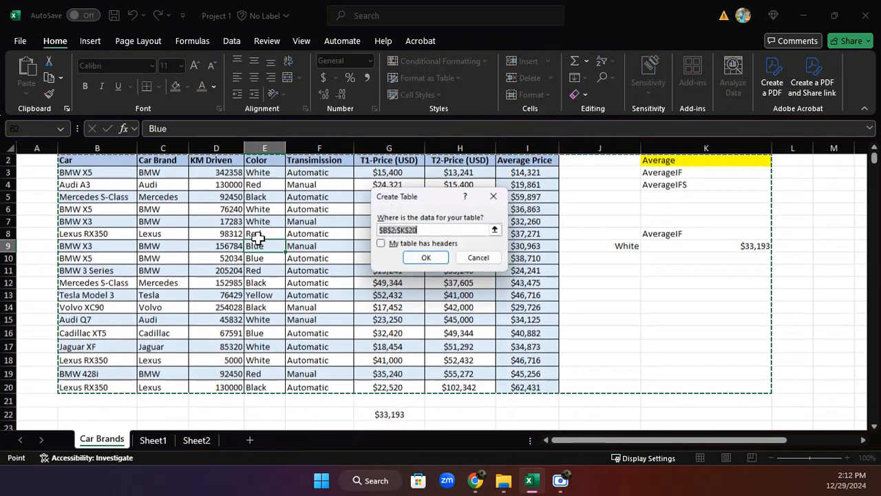
{"action": "left_click", "coordinate": [382, 247]}
{"action": "left_click", "coordinate": [426, 259]}
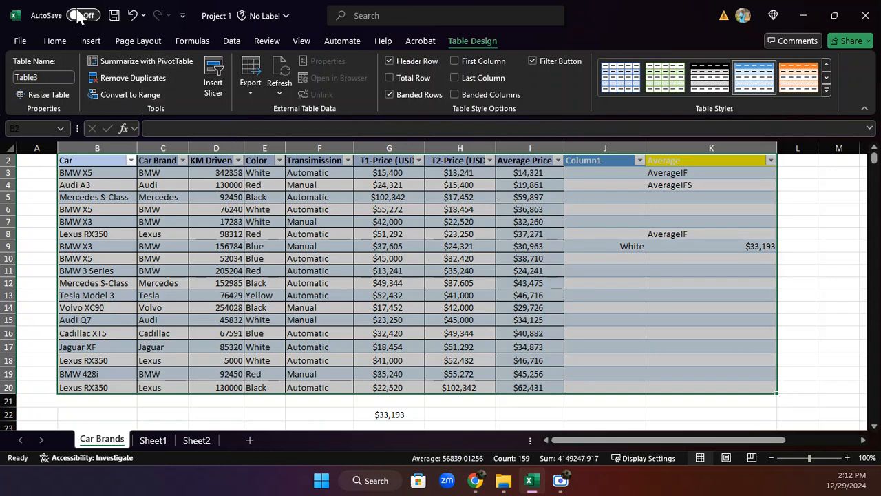
{"action": "left_click", "coordinate": [132, 15]}
Convert the car data range $B$2:$I$20 into a table with headers.
{"action": "left_click_drag", "start_coordinate": [110, 164], "coordinate": [520, 382]}
{"action": "key", "text": "ctrl+t"}
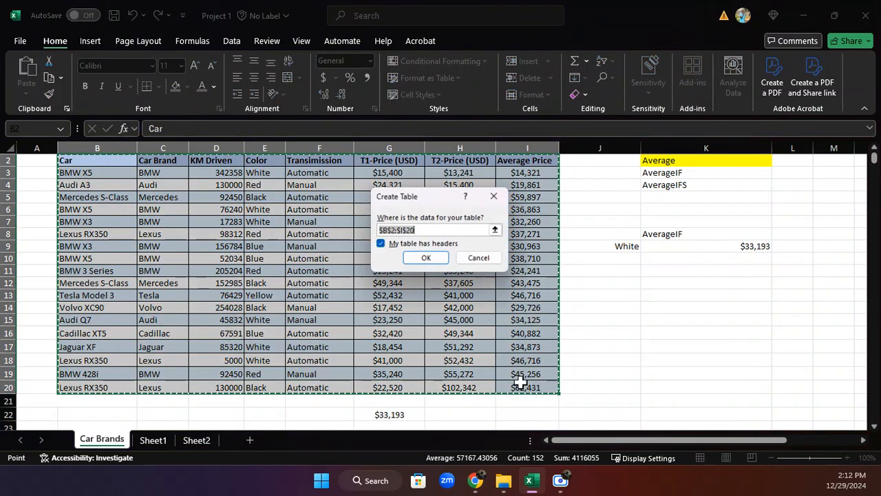
{"action": "left_click", "coordinate": [426, 259]}
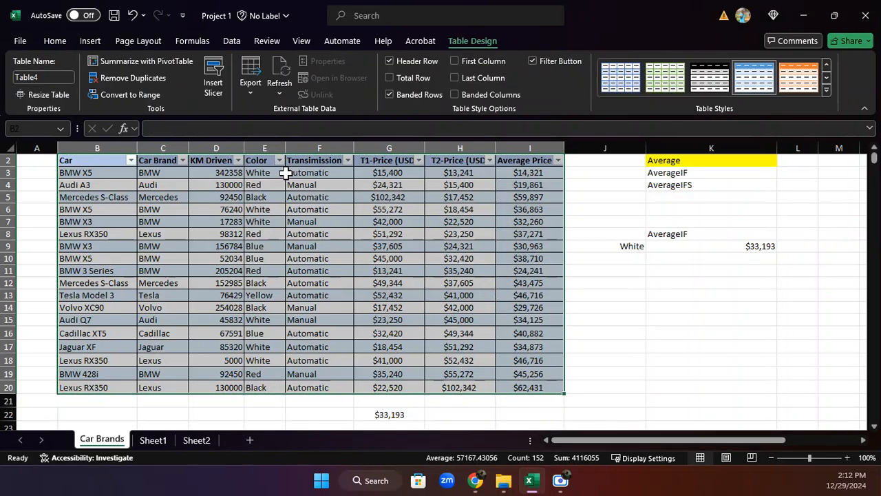
Filter the Color column to White only and select the visible Average Price cells to check their average against G22.
{"action": "left_click", "coordinate": [279, 160]}
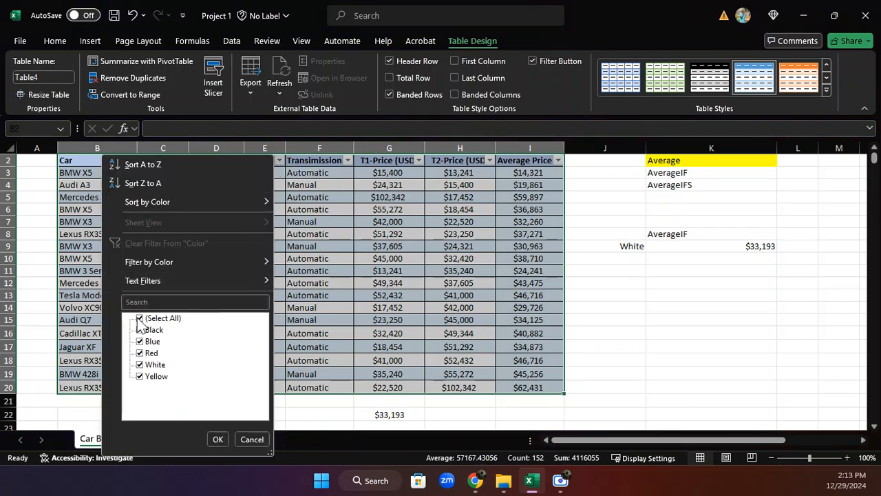
{"action": "left_click", "coordinate": [158, 318]}
{"action": "left_click", "coordinate": [145, 365]}
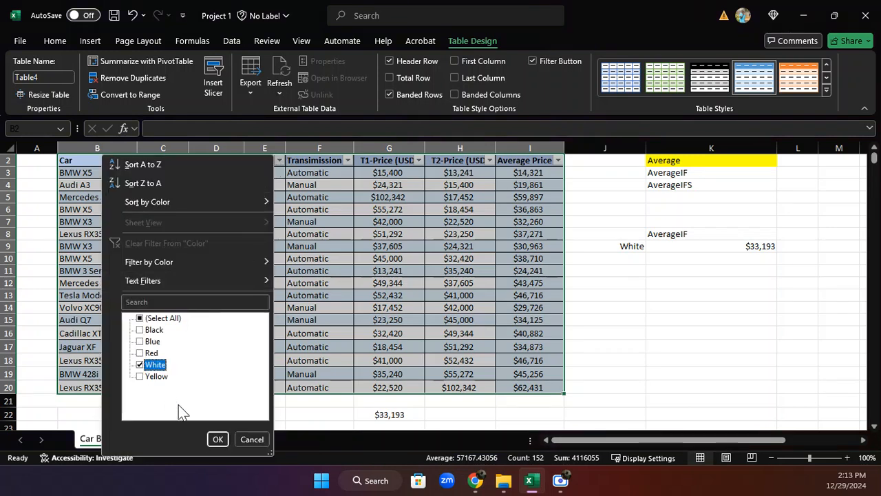
{"action": "left_click", "coordinate": [217, 439]}
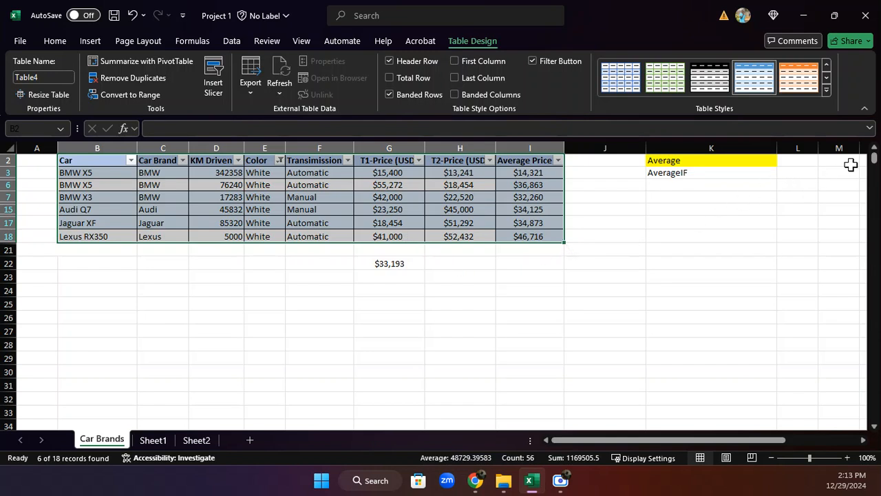
{"action": "left_click_drag", "start_coordinate": [875, 158], "coordinate": [874, 155]}
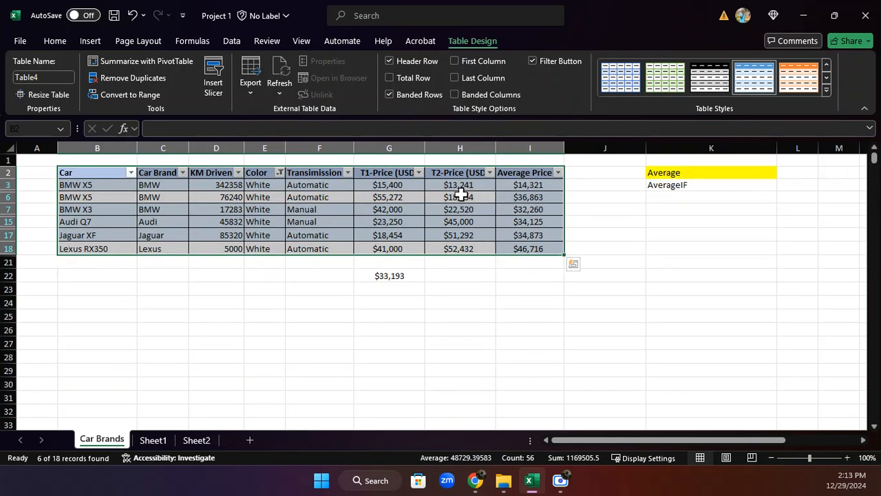
{"action": "left_click_drag", "start_coordinate": [535, 184], "coordinate": [556, 246]}
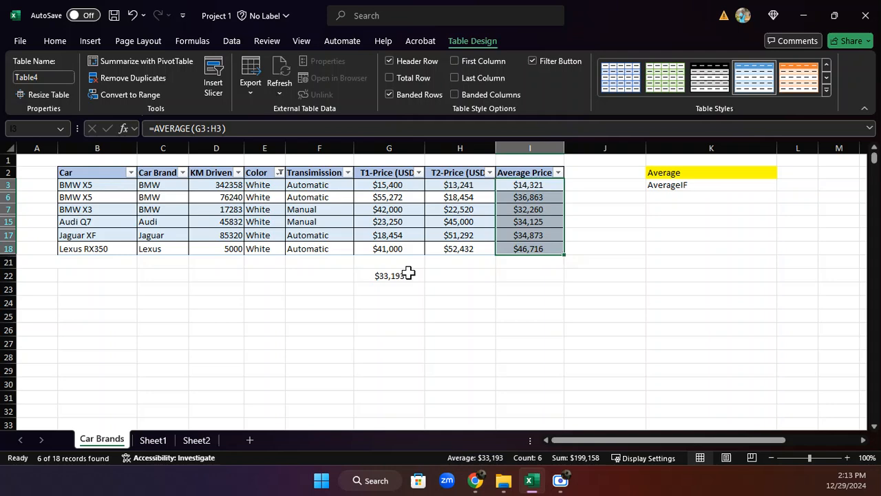
Undo the color filter and the table conversion.
{"action": "left_click", "coordinate": [133, 17]}
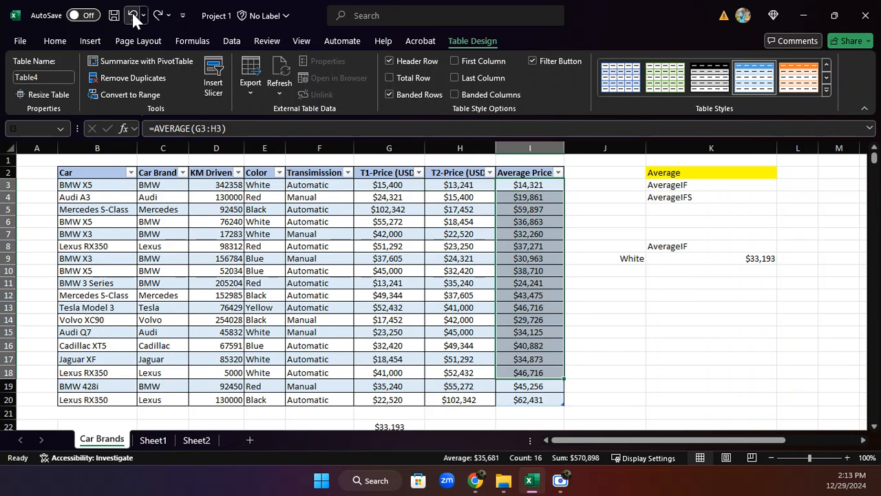
{"action": "left_click", "coordinate": [133, 17]}
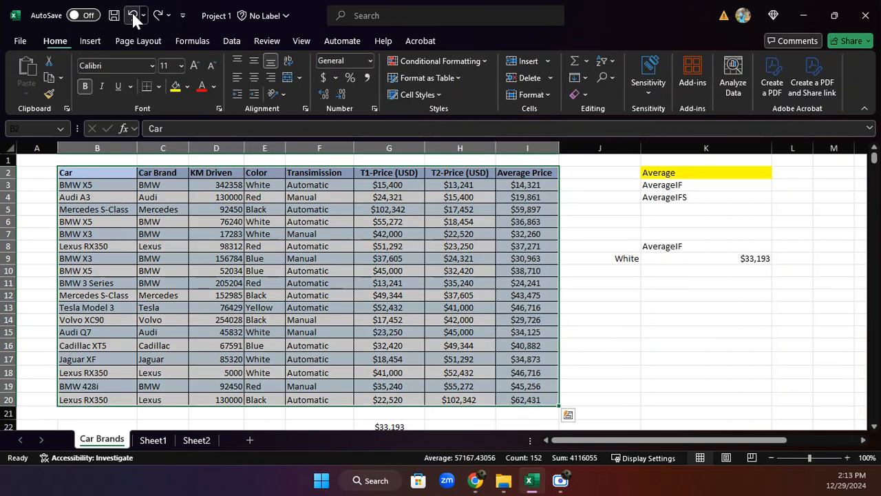
Highlight the AverageIF entry in K3 with a yellow fill.
{"action": "left_click", "coordinate": [728, 263]}
{"action": "left_click", "coordinate": [666, 185]}
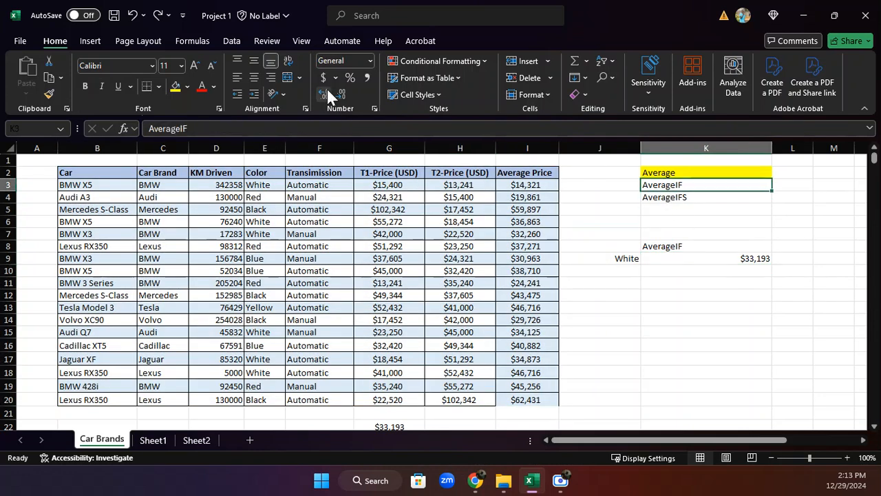
{"action": "left_click", "coordinate": [175, 87]}
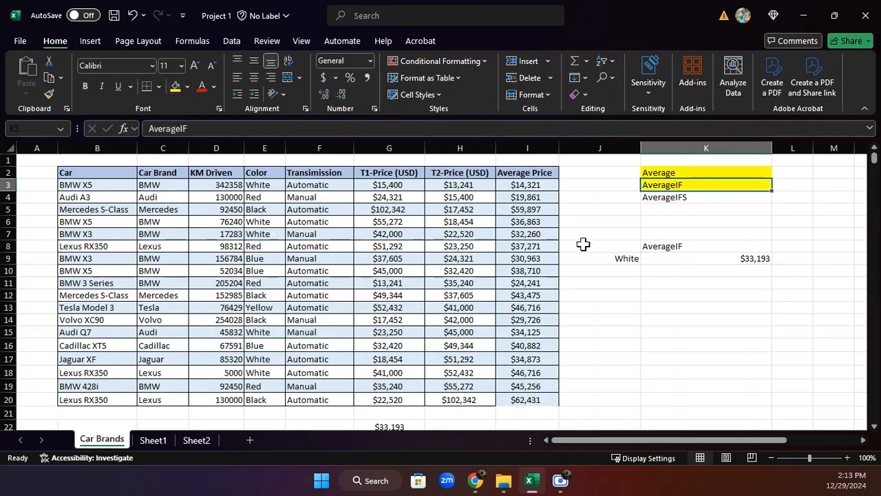
Copy the AverageIFS label from K4 into K11.
{"action": "left_click", "coordinate": [687, 198]}
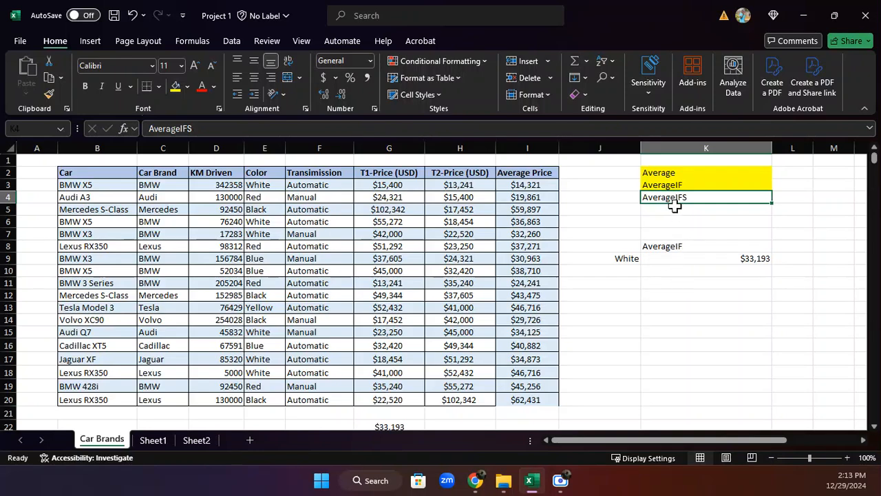
{"action": "key", "text": "ctrl+c"}
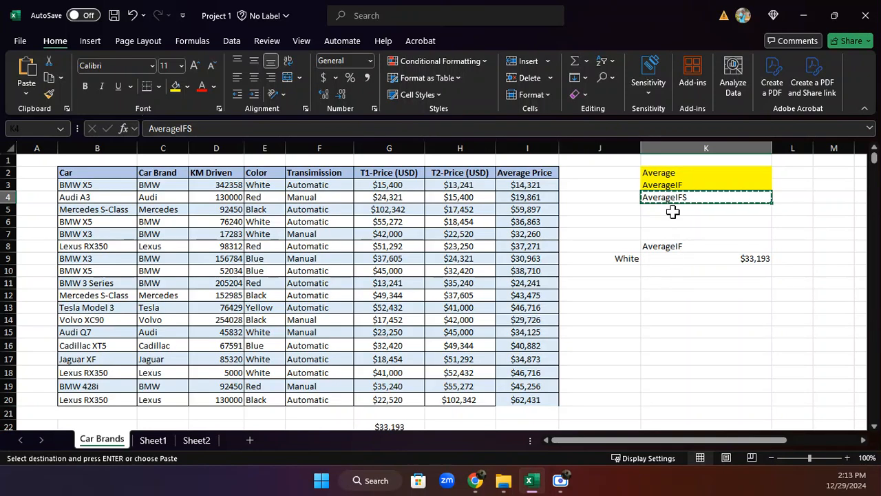
{"action": "left_click", "coordinate": [666, 286]}
{"action": "key", "text": "ctrl+v"}
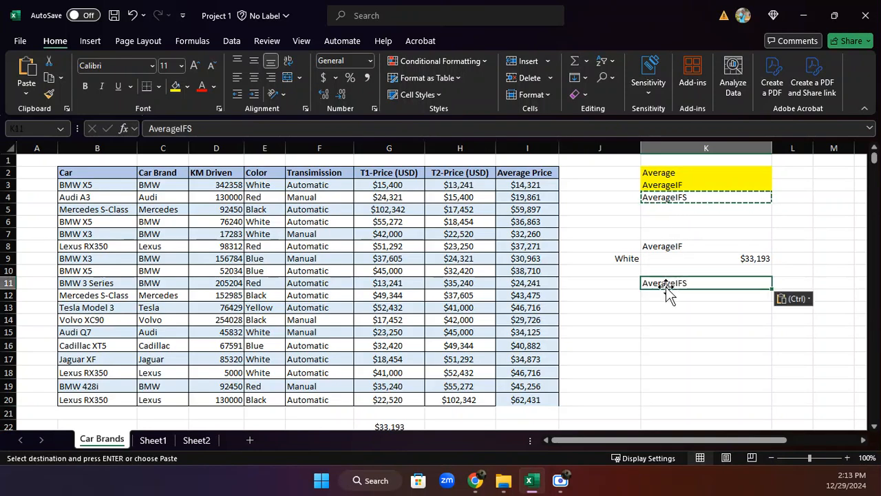
Enter the criteria labels Red in J12 and Manual in J13 and align both to the right of their cells.
{"action": "left_click", "coordinate": [622, 295]}
{"action": "left_click", "coordinate": [623, 259]}
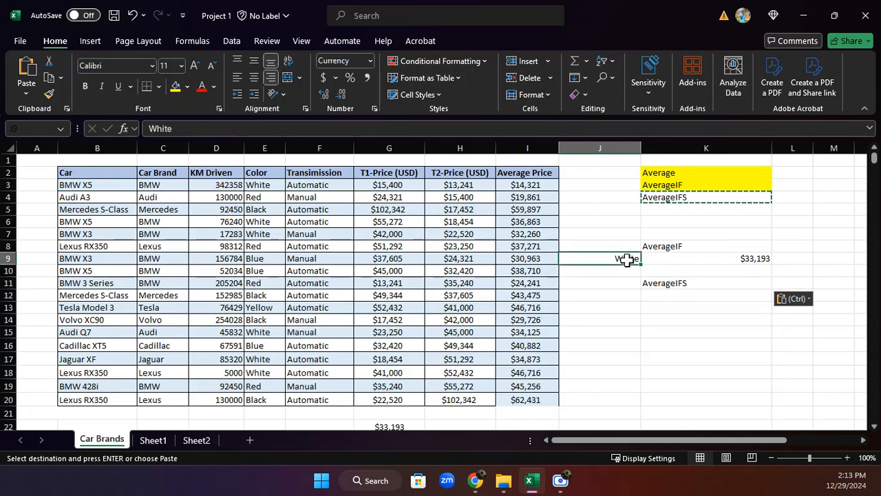
{"action": "left_click", "coordinate": [633, 296]}
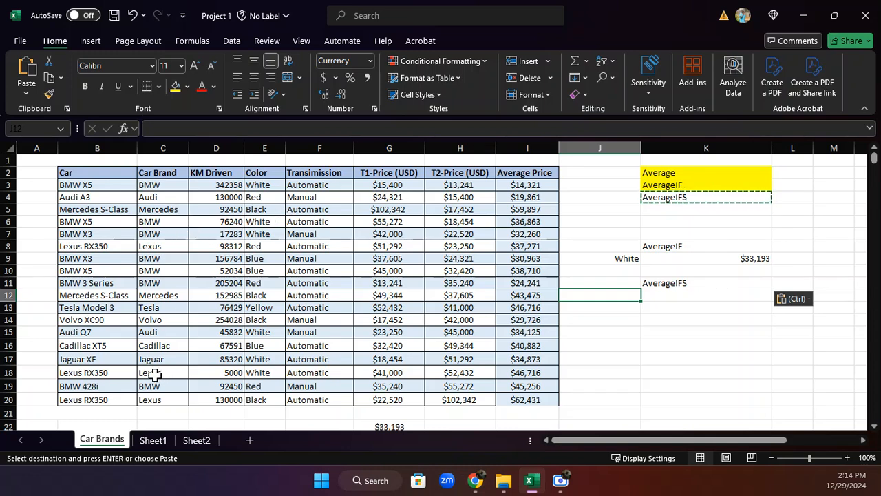
{"action": "left_click", "coordinate": [170, 331]}
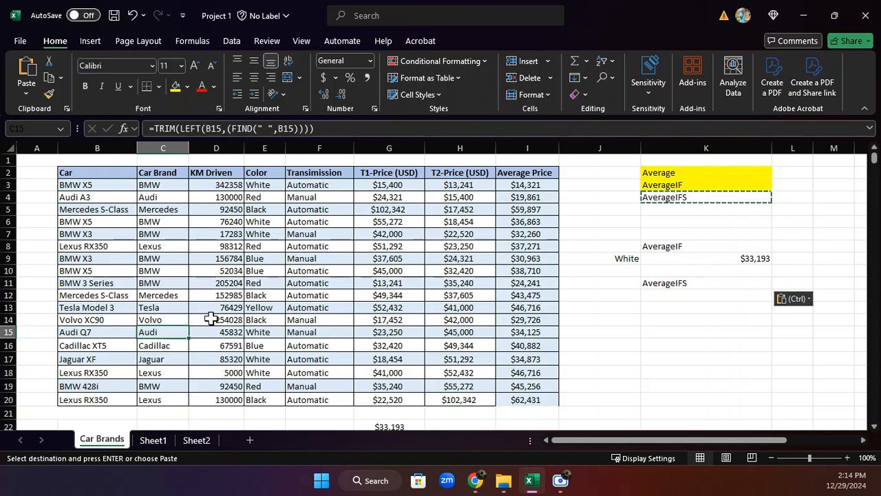
{"action": "left_click", "coordinate": [635, 296]}
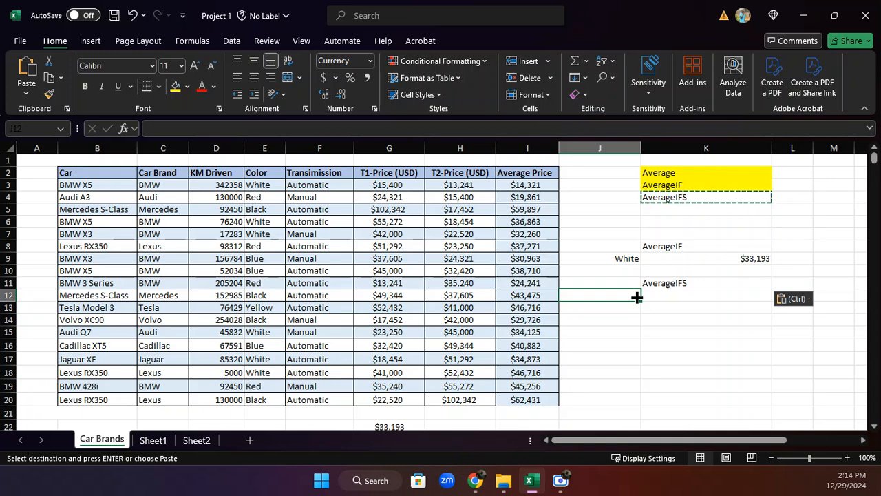
{"action": "type", "text": "R"}
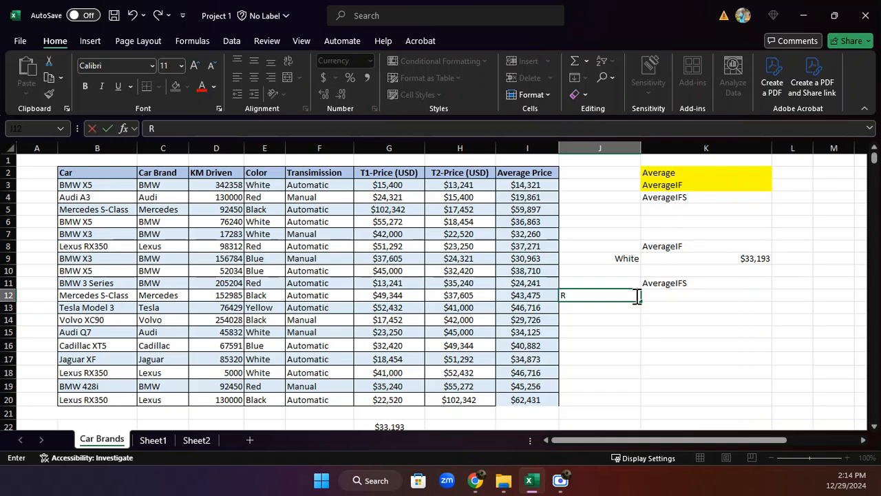
{"action": "type", "text": "ed"}
{"action": "key", "text": "Return"}
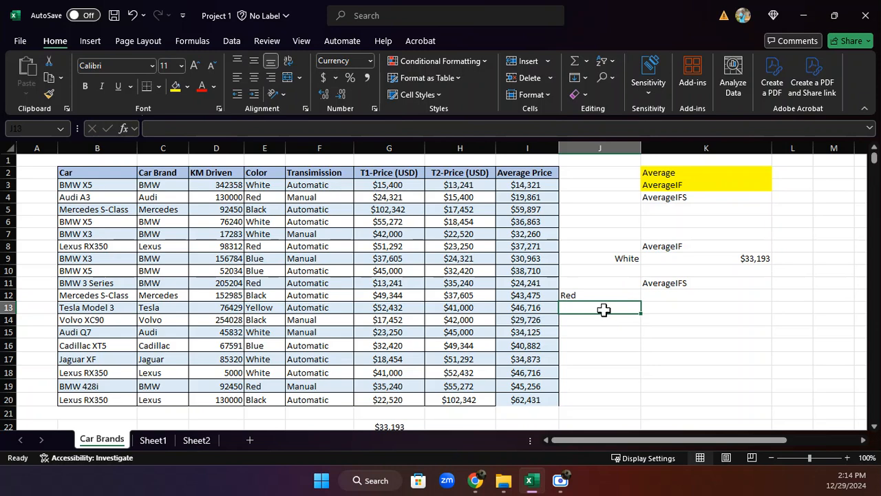
{"action": "type", "text": "Man"}
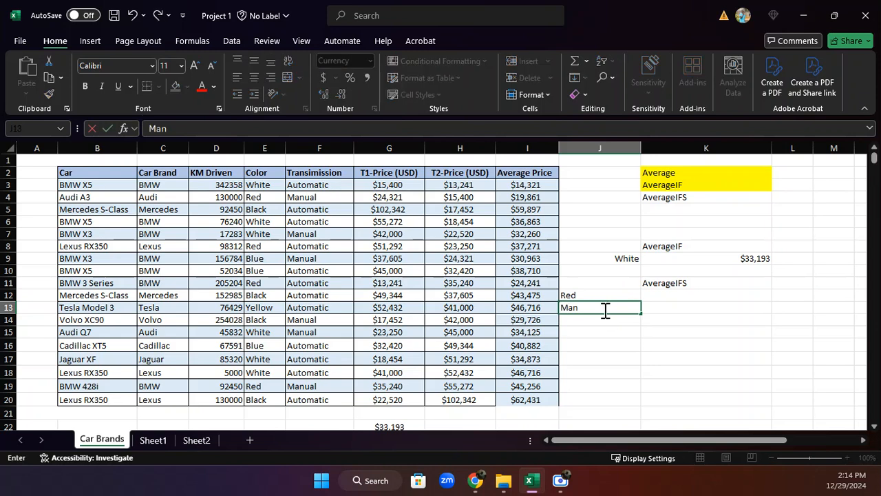
{"action": "type", "text": "ual"}
{"action": "mouse_move", "coordinate": [589, 295]}
{"action": "left_mouse_down"}
{"action": "mouse_move", "coordinate": [588, 317]}
{"action": "mouse_move", "coordinate": [584, 309]}
{"action": "left_mouse_up"}
{"action": "left_click", "coordinate": [272, 77]}
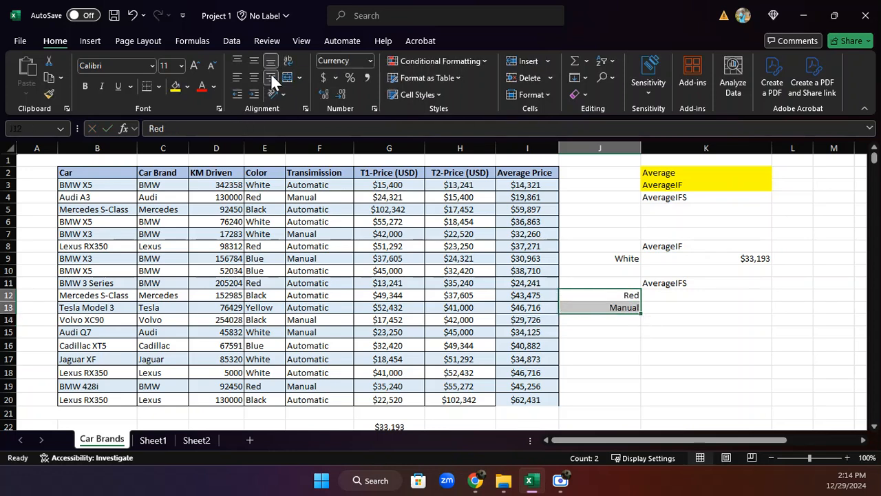
Start an AVERAGEIFS formula in K13 with the Average Price cells I3:I20 as the average range.
{"action": "left_click", "coordinate": [704, 350]}
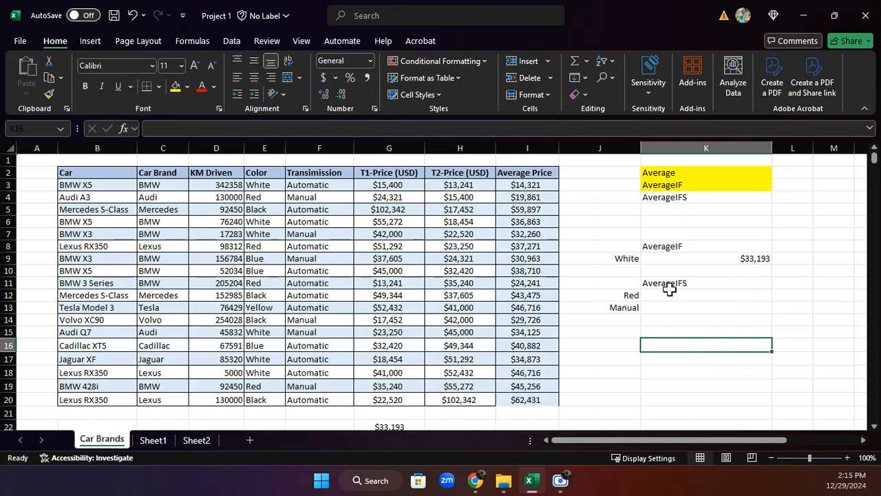
{"action": "left_click", "coordinate": [692, 308]}
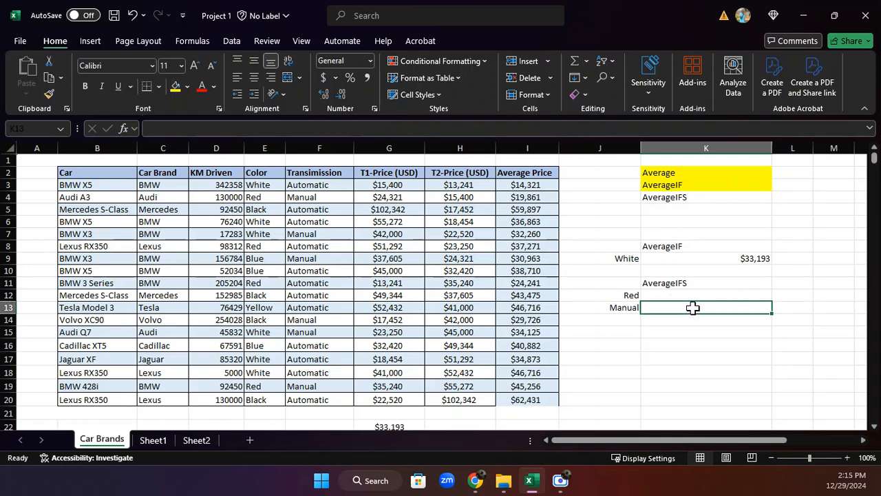
{"action": "type", "text": "=Avera"}
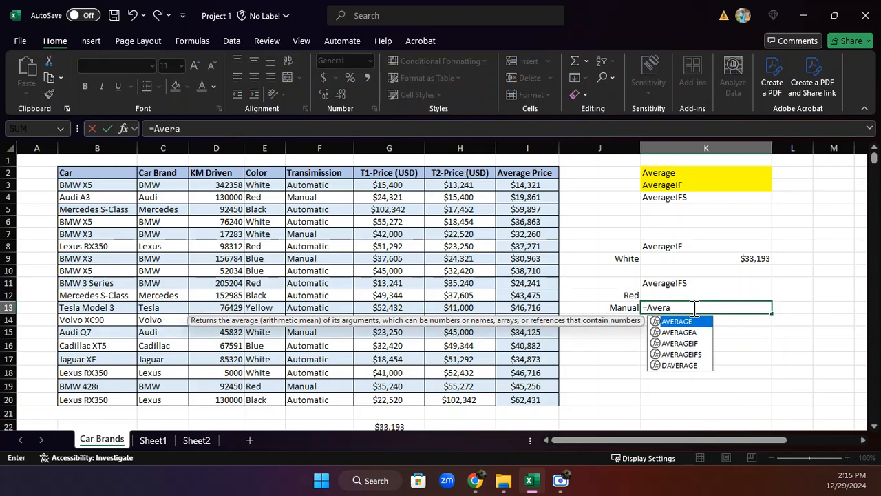
{"action": "left_click", "coordinate": [688, 343]}
{"action": "left_click", "coordinate": [696, 354]}
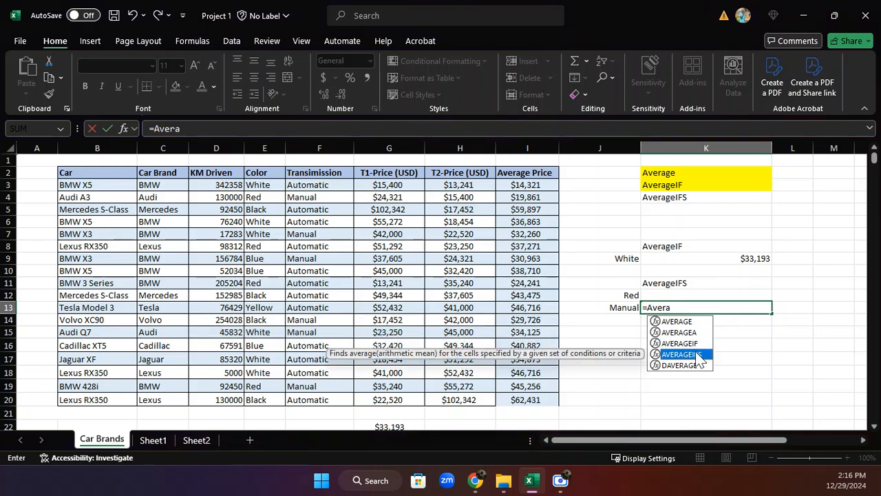
{"action": "double_click", "coordinate": [698, 354]}
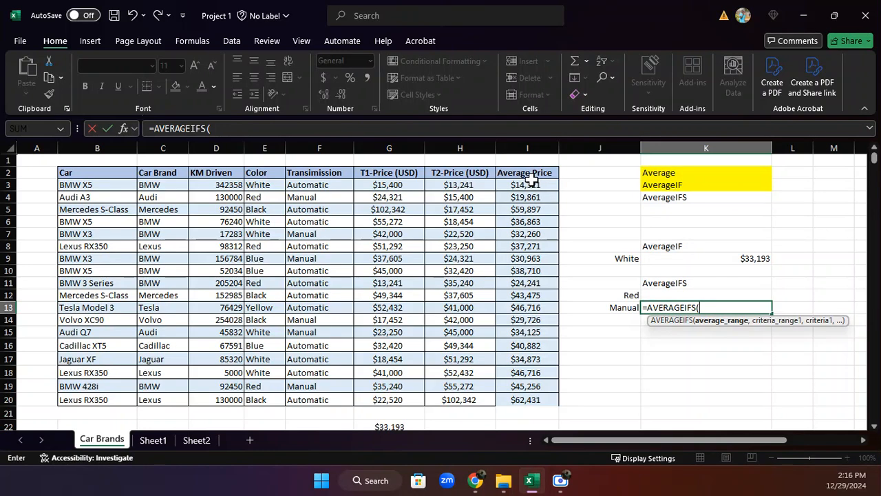
{"action": "left_click_drag", "start_coordinate": [528, 185], "coordinate": [544, 399]}
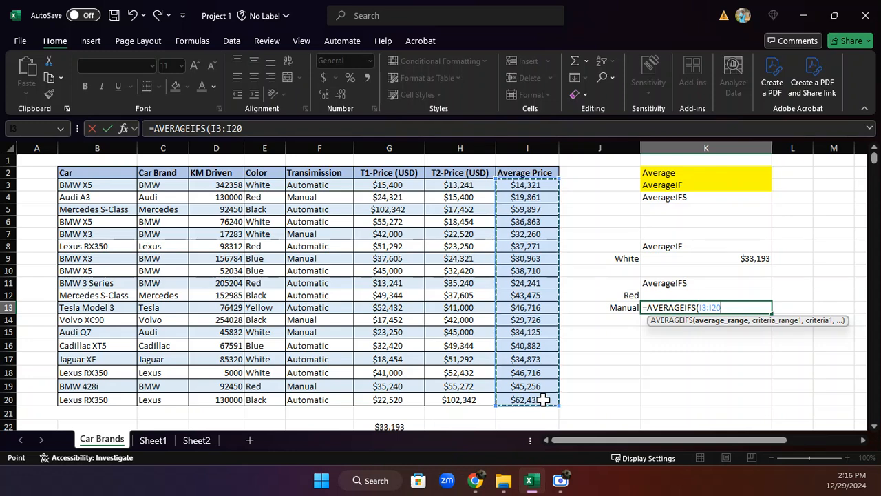
{"action": "type", "text": ","}
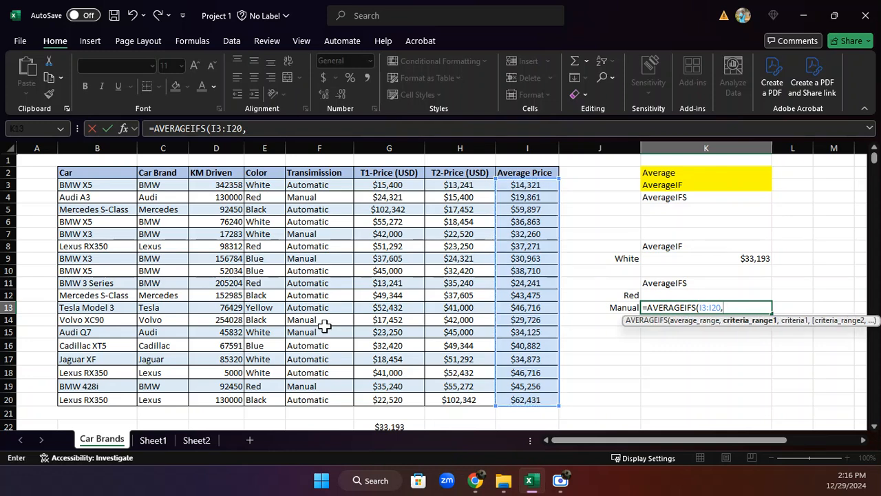
Add the Color cells as absolute range $E$3:$E$20 for the first criteria range, with "Red" as its criterion.
{"action": "left_click_drag", "start_coordinate": [256, 184], "coordinate": [257, 395]}
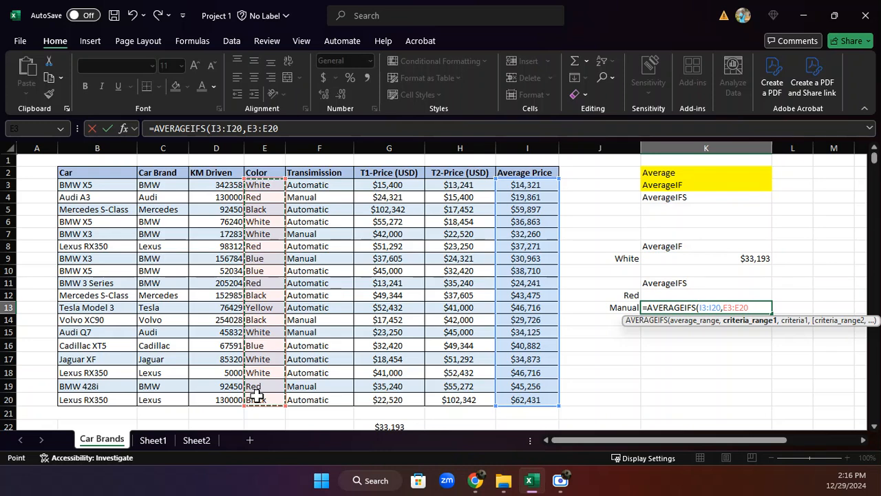
{"action": "key", "text": "F4"}
{"action": "type", "text": ","}
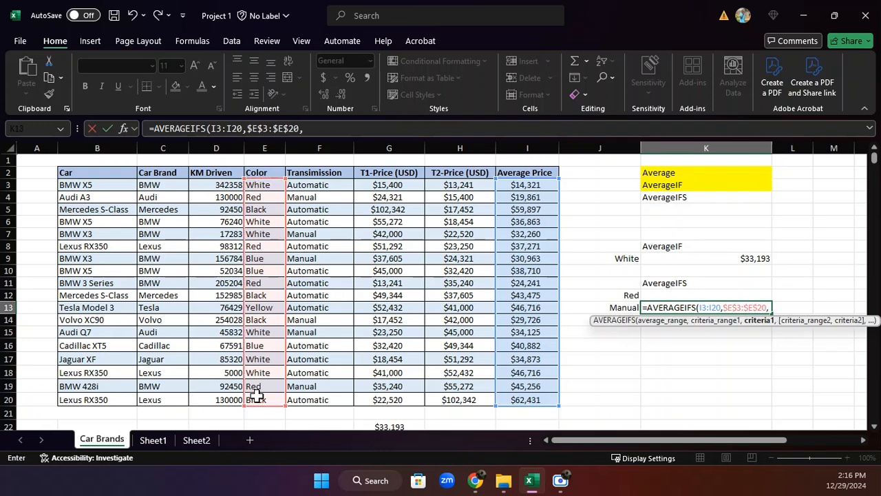
{"action": "type", "text": "Re"}
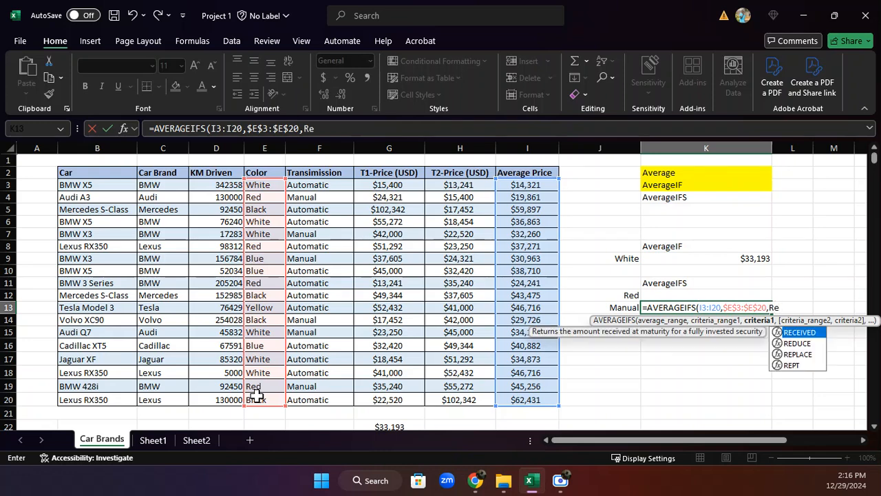
{"action": "key", "text": "BackSpace"}
{"action": "key", "text": "BackSpace"}
{"action": "type", "text": "\"Red\""}
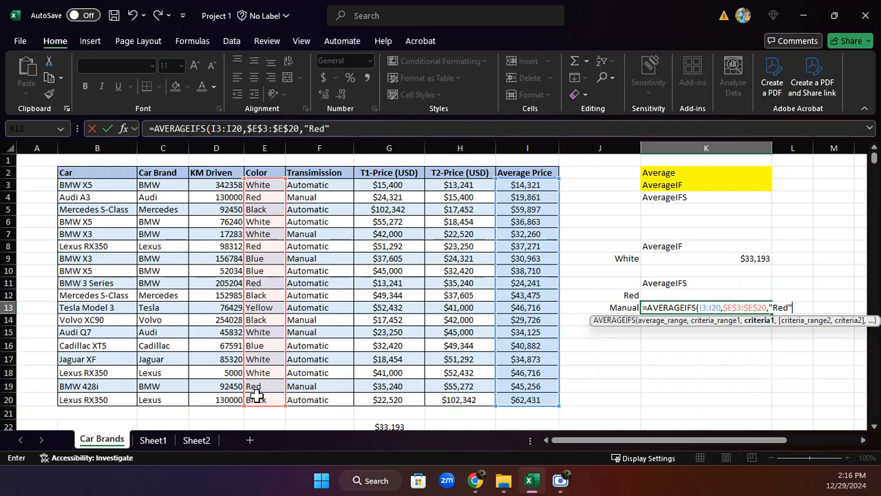
{"action": "type", "text": ","}
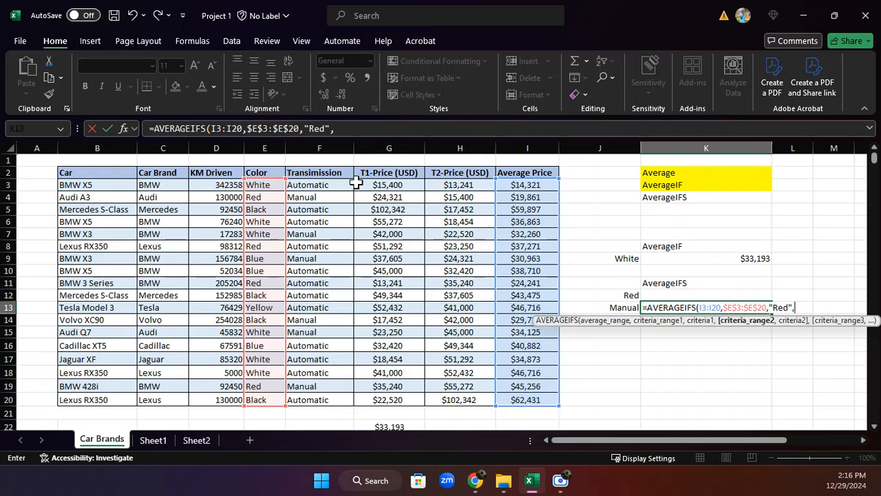
Add the absolute transmission range $F$3:$F$20 with criterion "Manual" and complete the AVERAGEIFS formula in K13.
{"action": "left_click_drag", "start_coordinate": [344, 185], "coordinate": [333, 394]}
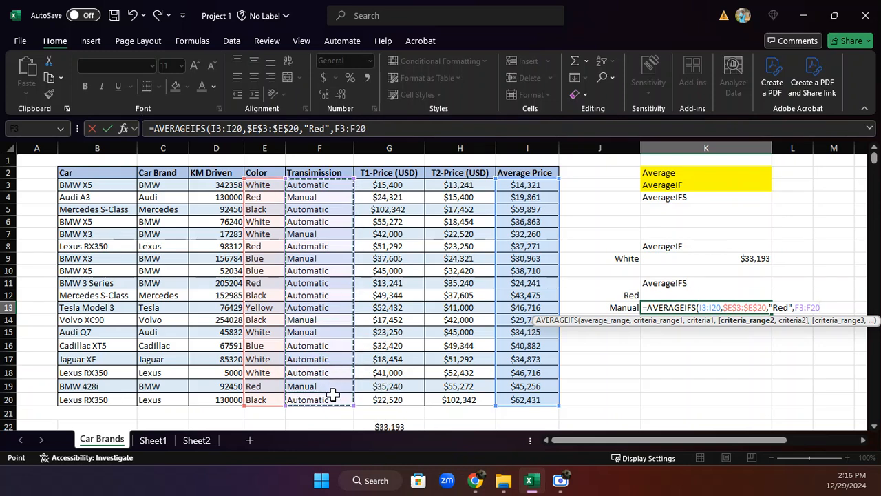
{"action": "key", "text": "F4"}
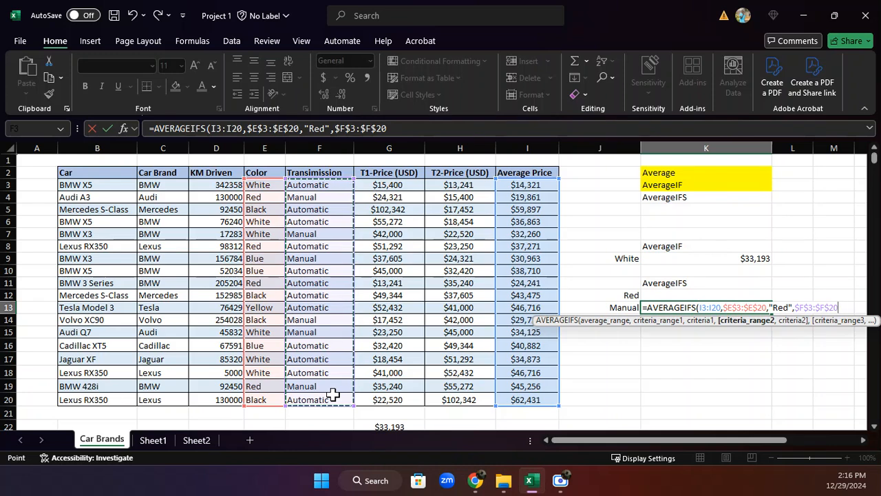
{"action": "type", "text": ","}
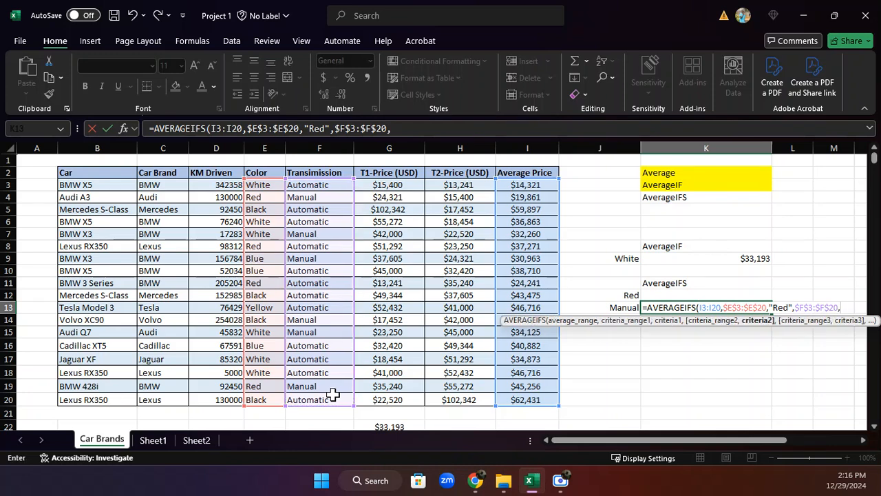
{"action": "type", "text": "\"Manua"}
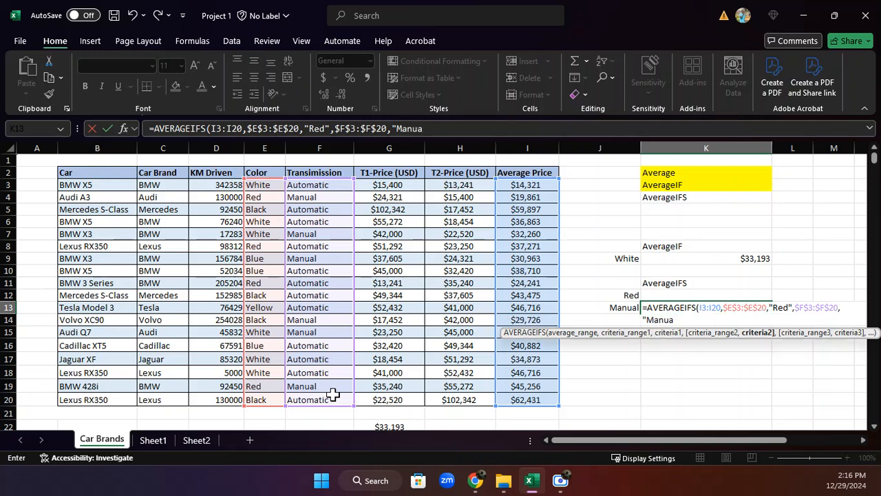
{"action": "type", "text": "l\")"}
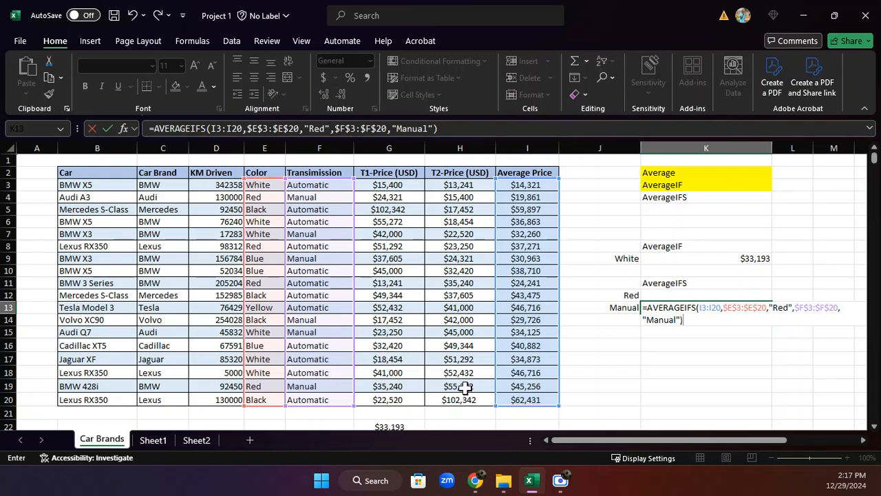
{"action": "key", "text": "Return"}
{"action": "left_click", "coordinate": [731, 305]}
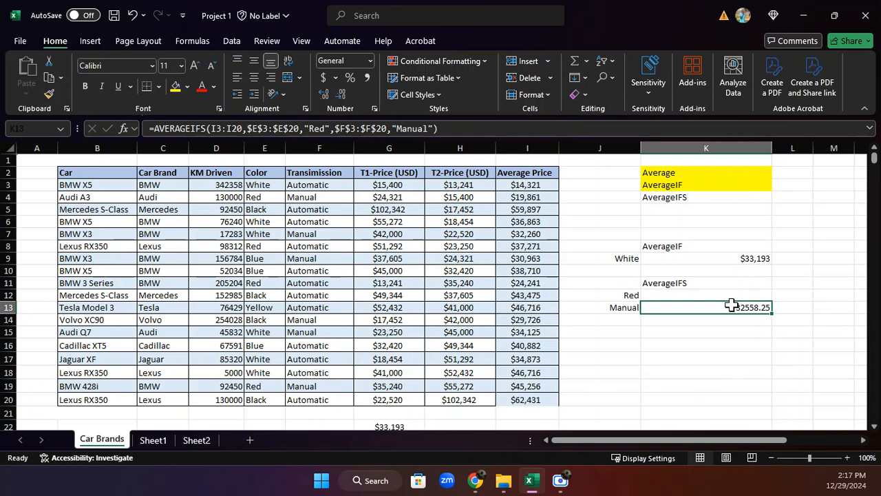
Reference the AVERAGEIFS result below the car data by entering =K13 in F22.
{"action": "left_click", "coordinate": [306, 423]}
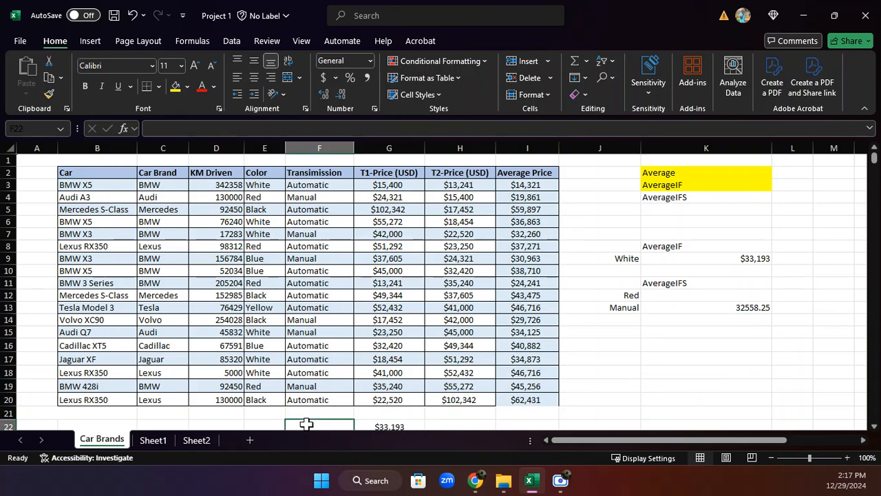
{"action": "type", "text": "="}
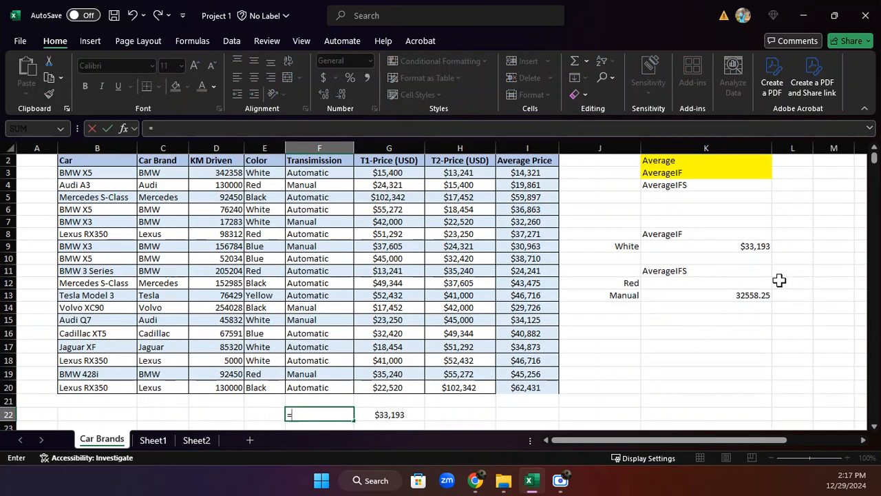
{"action": "left_click", "coordinate": [734, 295]}
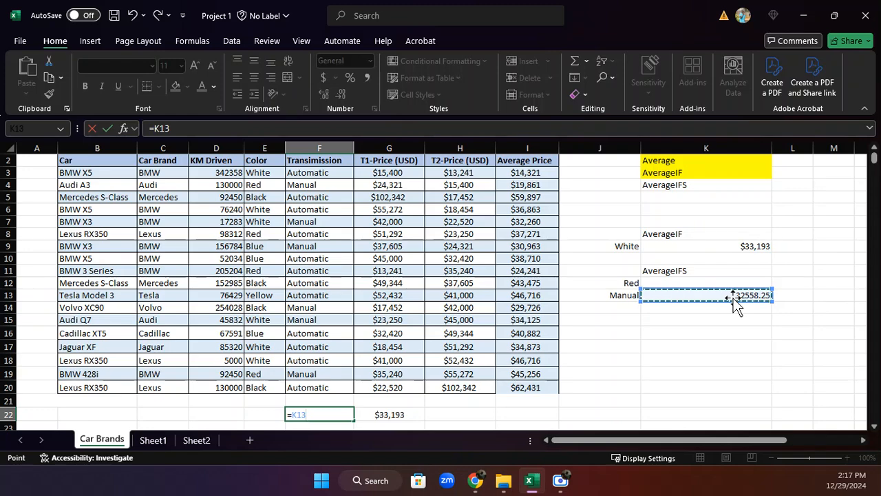
{"action": "key", "text": "Return"}
{"action": "left_click", "coordinate": [300, 282]}
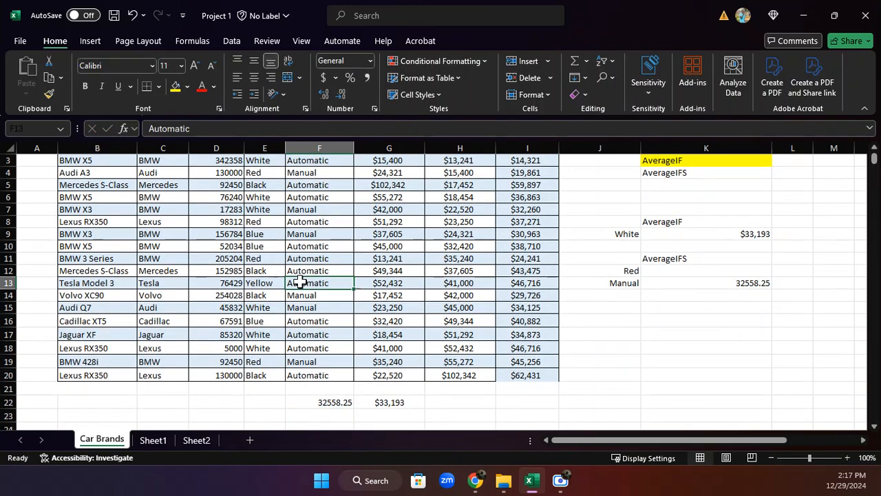
Convert the car data range B2:I20 into a table.
{"action": "left_click_drag", "start_coordinate": [523, 374], "coordinate": [70, 172]}
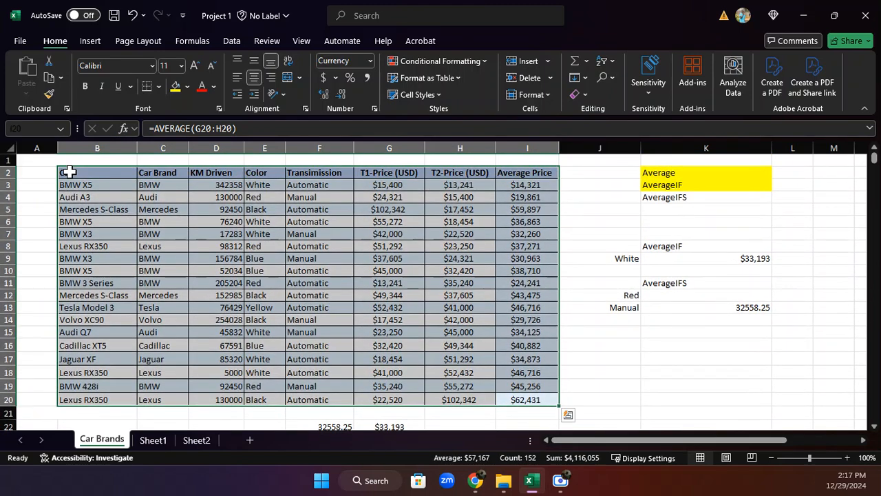
{"action": "key", "text": "ctrl+t"}
{"action": "left_click", "coordinate": [411, 260]}
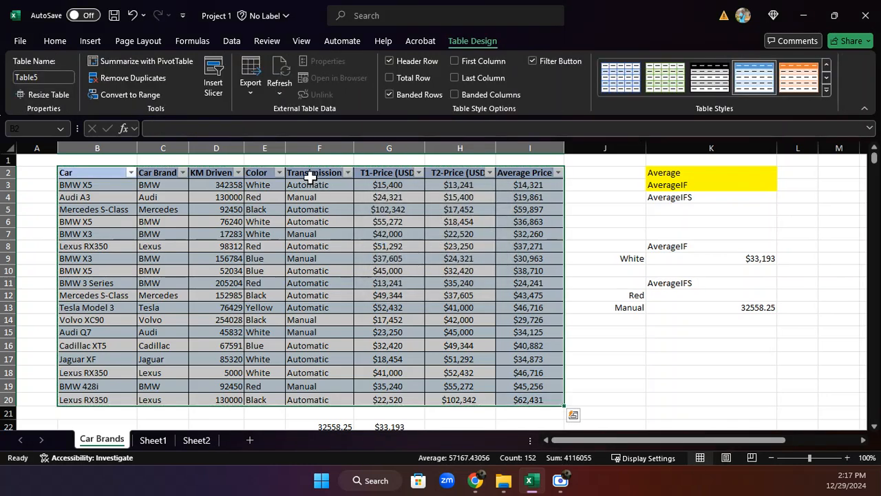
Filter the table to show only Red in the Color column and Manual in the transmission column.
{"action": "left_click", "coordinate": [279, 172]}
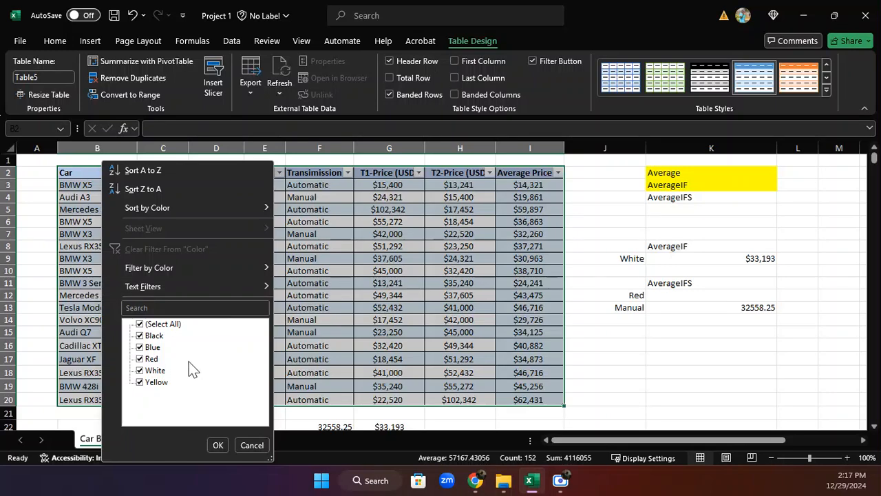
{"action": "left_click", "coordinate": [145, 324]}
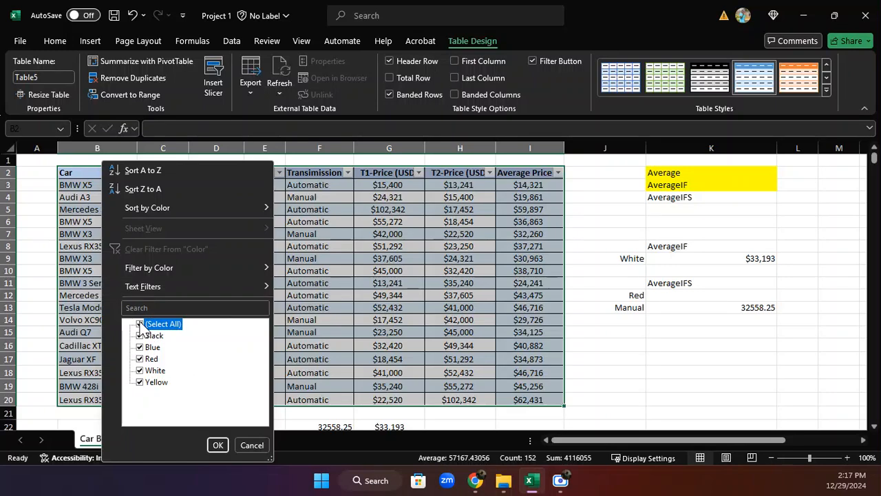
{"action": "left_click", "coordinate": [139, 359]}
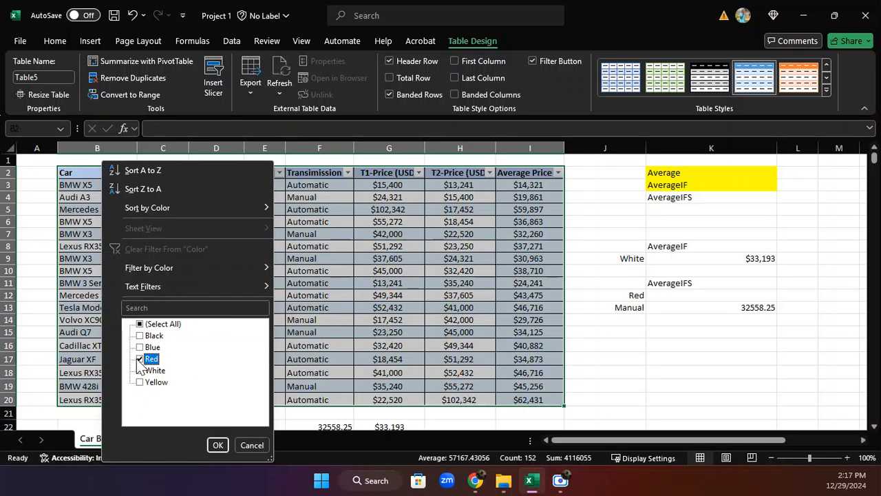
{"action": "left_click", "coordinate": [217, 446]}
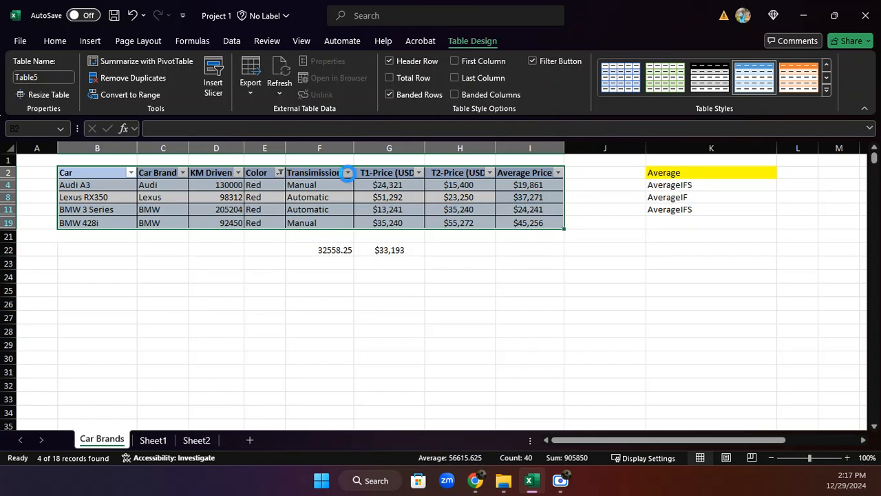
{"action": "left_click", "coordinate": [347, 173]}
{"action": "left_click", "coordinate": [210, 325]}
{"action": "left_click", "coordinate": [209, 347]}
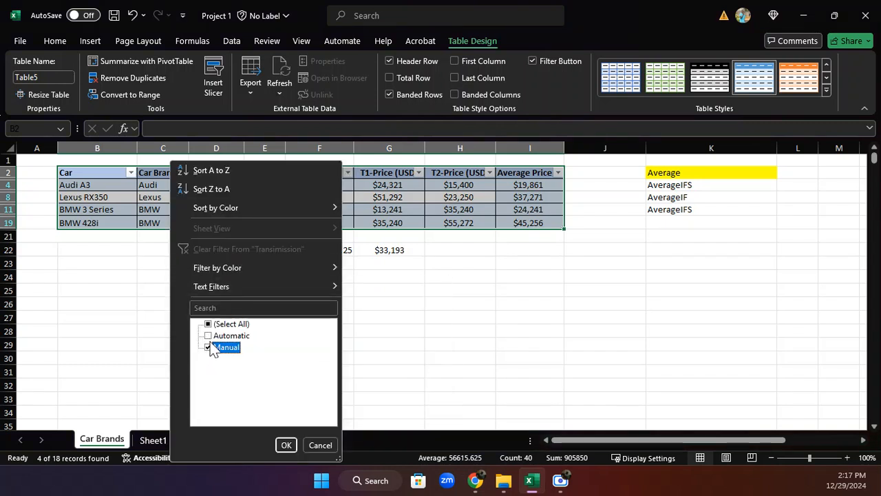
{"action": "left_click", "coordinate": [285, 444]}
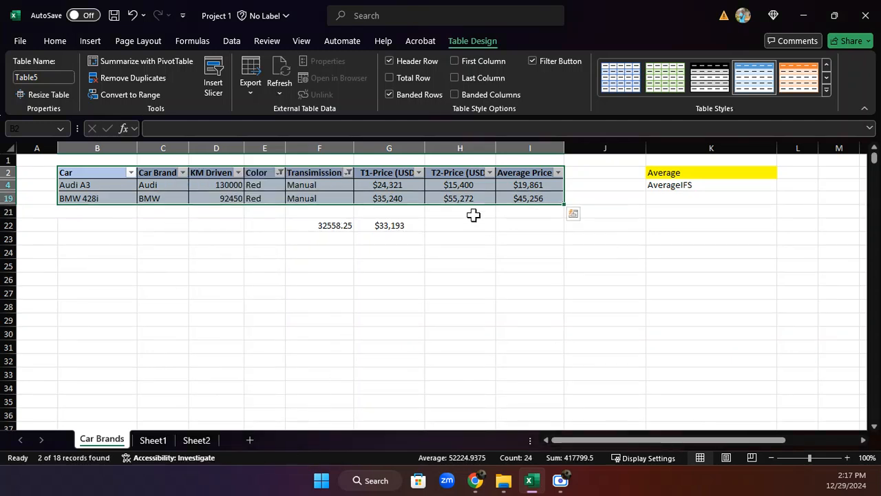
Compare F22 with the average of the filtered Average Price cells, and delete the contents of F22:G22.
{"action": "left_click", "coordinate": [326, 226]}
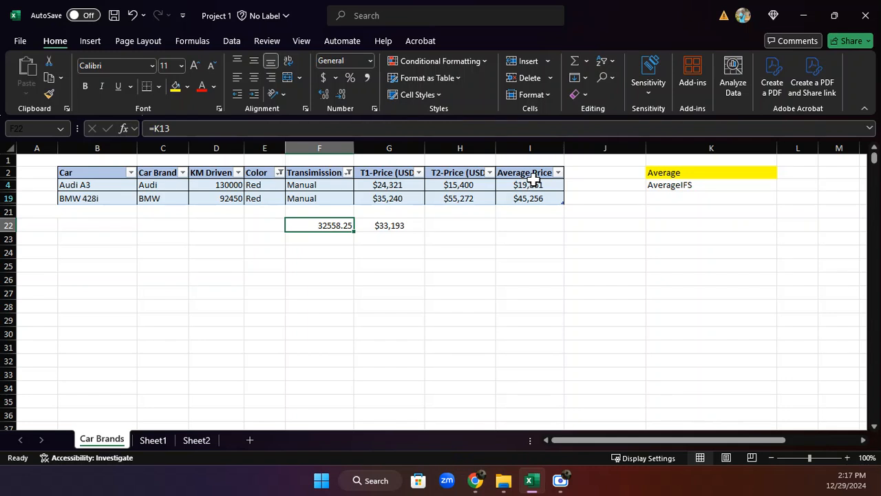
{"action": "left_click_drag", "start_coordinate": [528, 183], "coordinate": [527, 205]}
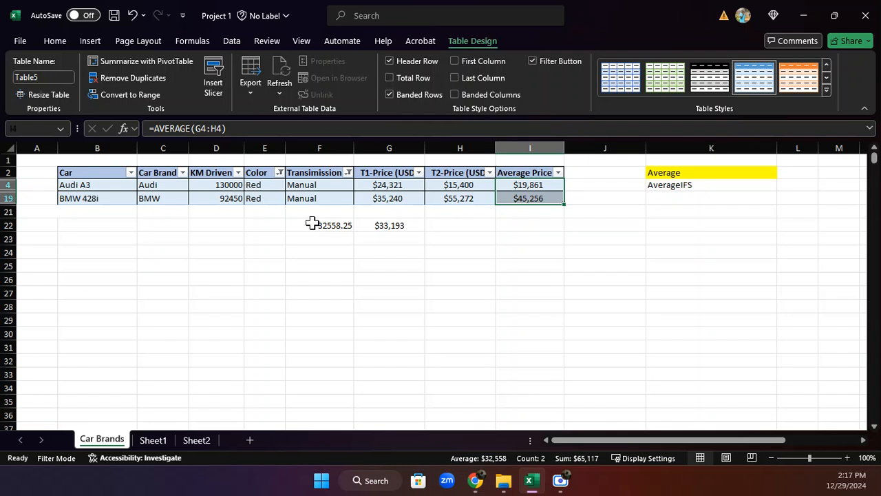
{"action": "left_click_drag", "start_coordinate": [313, 224], "coordinate": [400, 225]}
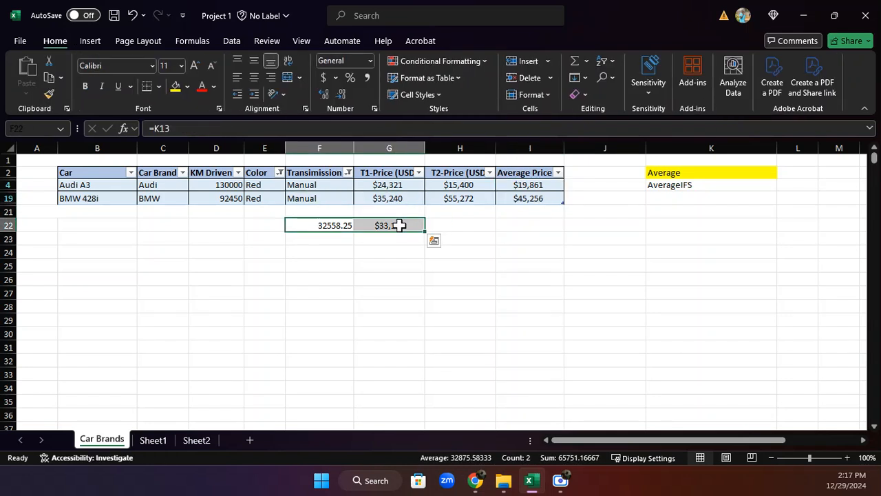
{"action": "key", "text": "Delete"}
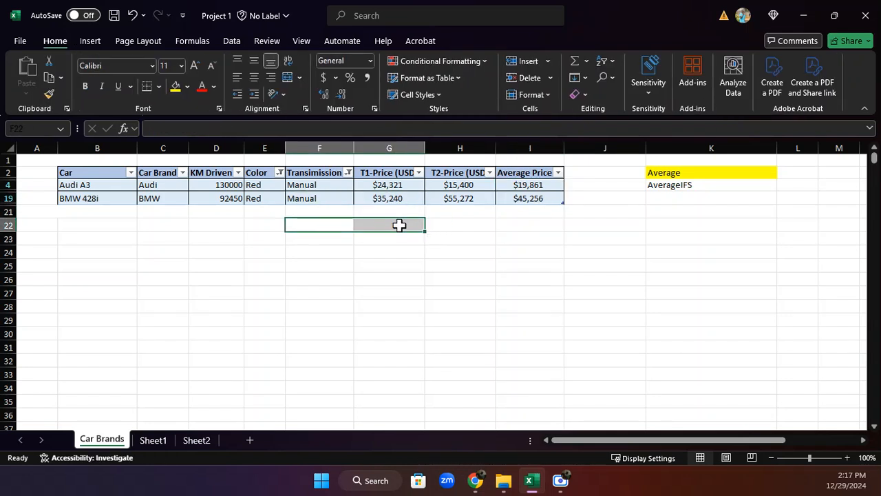
Remove the Color and transmission filters by including all of their values again.
{"action": "left_click", "coordinate": [278, 172]}
{"action": "left_click", "coordinate": [141, 324]}
{"action": "left_click", "coordinate": [215, 444]}
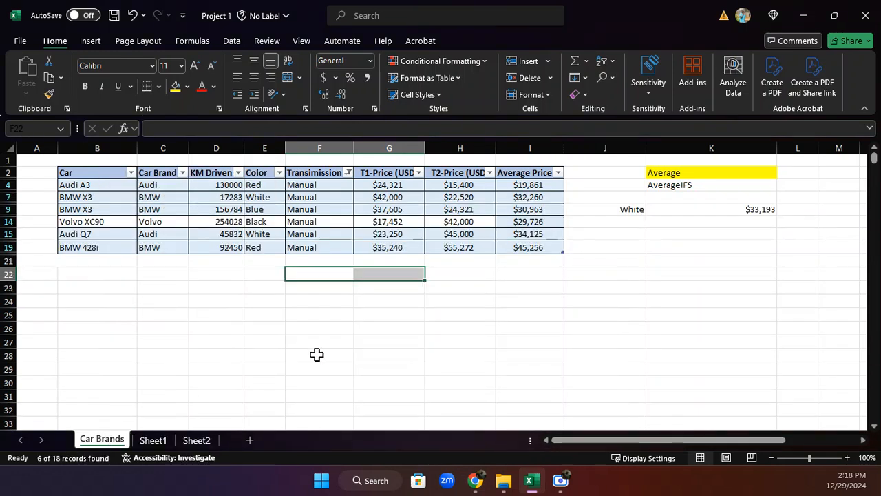
{"action": "left_click", "coordinate": [348, 174]}
{"action": "left_click", "coordinate": [209, 335]}
{"action": "left_click", "coordinate": [285, 445]}
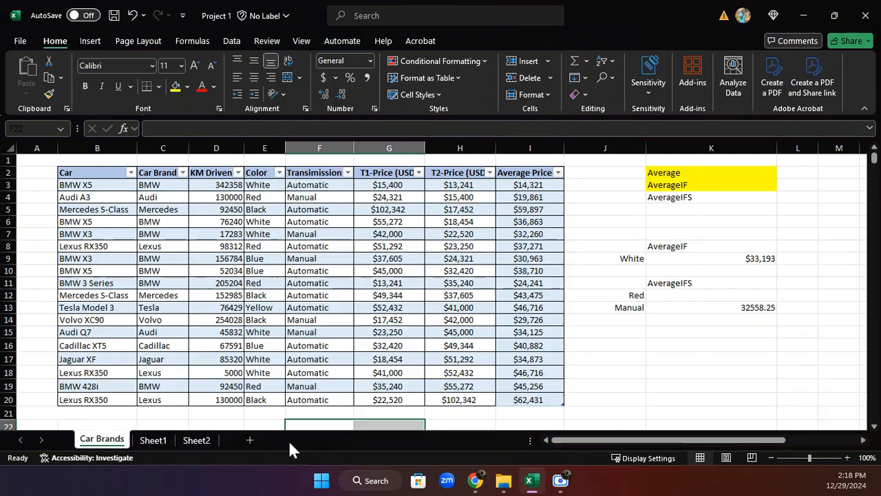